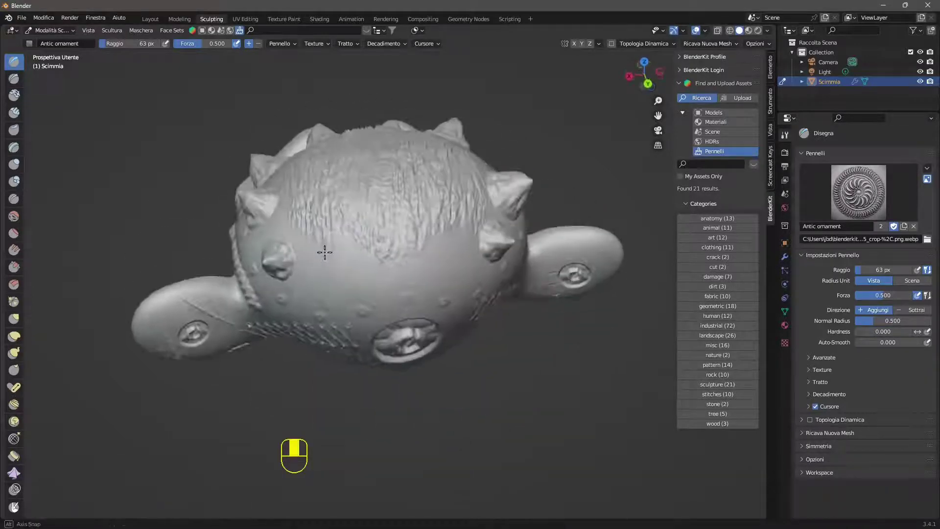
Orbit around the sculpted head, stamp a large ornament on top, then undo it
{"action": "mouse_move", "coordinate": [405, 237]}
{"action": "middle_mouse_down"}
{"action": "mouse_move", "coordinate": [509, 235]}
{"action": "mouse_move", "coordinate": [471, 226]}
{"action": "middle_mouse_up"}
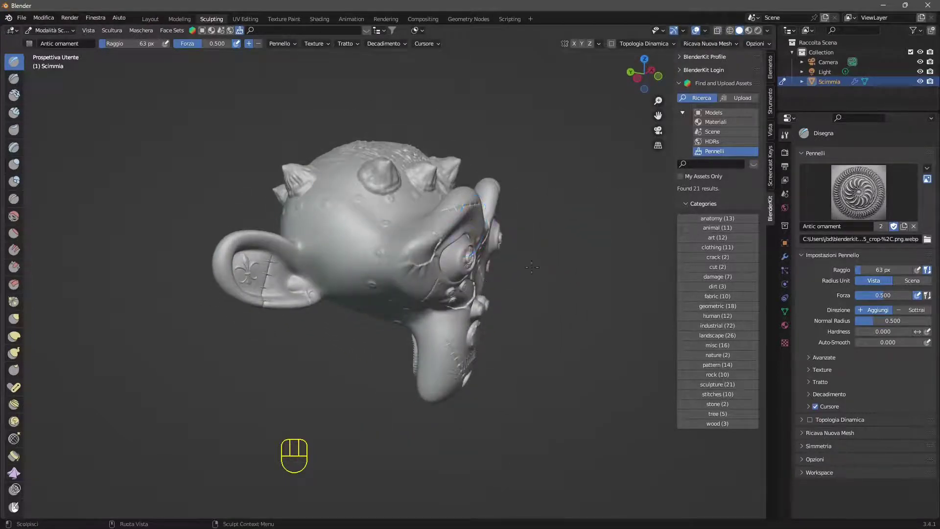
{"action": "middle_click_drag", "start_coordinate": [532, 267], "coordinate": [327, 248]}
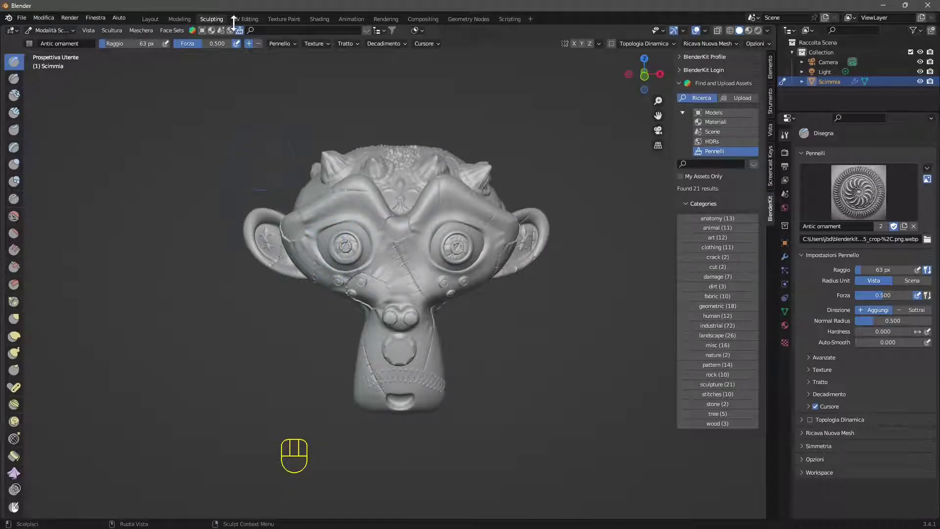
{"action": "middle_click_drag", "start_coordinate": [481, 257], "coordinate": [436, 263]}
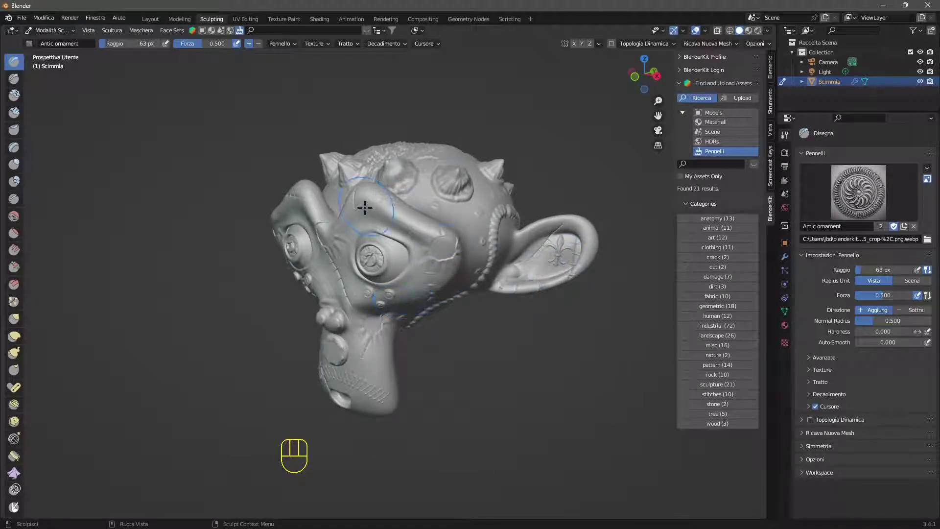
{"action": "middle_click_drag", "start_coordinate": [365, 207], "coordinate": [390, 184]}
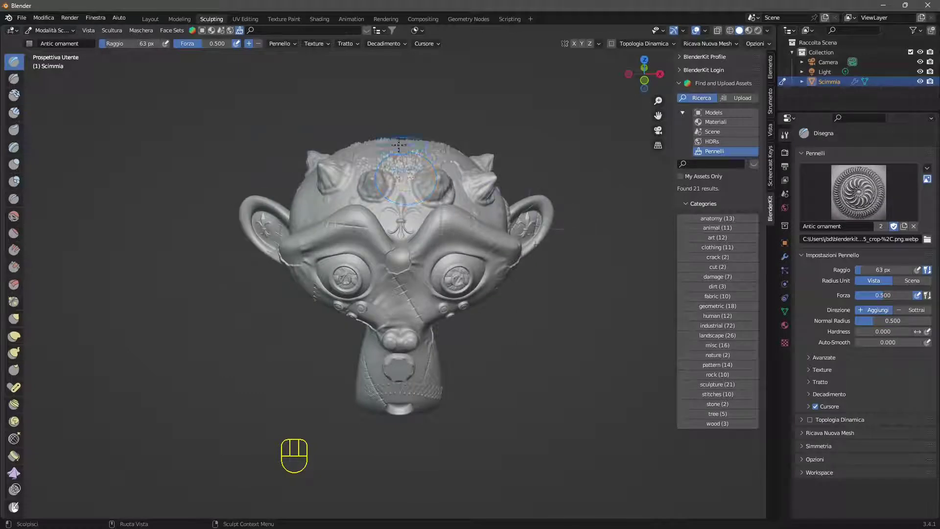
{"action": "mouse_move", "coordinate": [404, 179]}
{"action": "middle_mouse_down"}
{"action": "mouse_move", "coordinate": [395, 258]}
{"action": "mouse_move", "coordinate": [414, 240]}
{"action": "middle_mouse_up"}
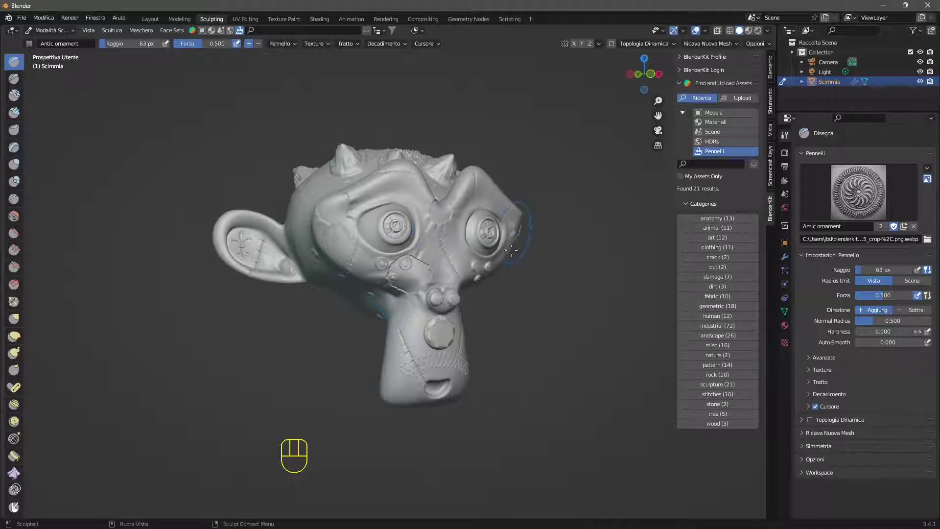
{"action": "middle_click_drag", "start_coordinate": [399, 370], "coordinate": [393, 352]}
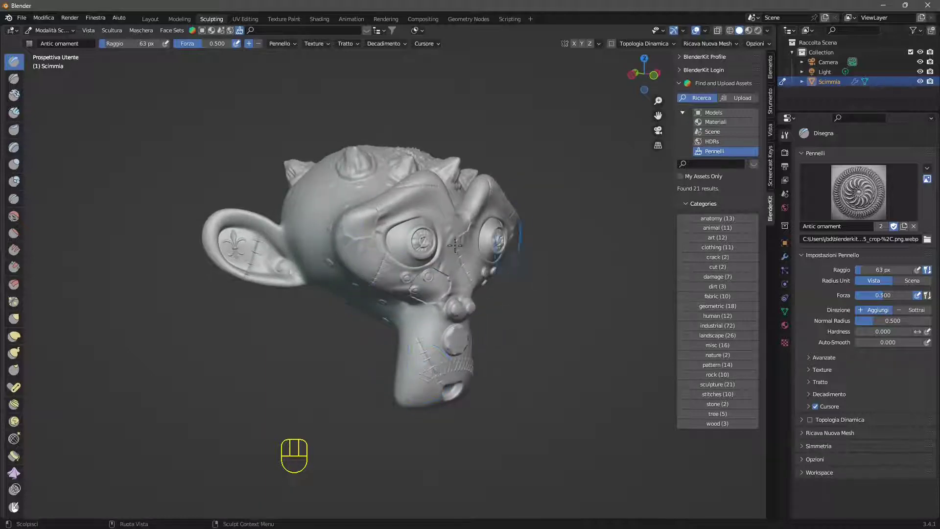
{"action": "mouse_move", "coordinate": [455, 246]}
{"action": "middle_mouse_down"}
{"action": "mouse_move", "coordinate": [301, 328]}
{"action": "mouse_move", "coordinate": [359, 214]}
{"action": "middle_mouse_up"}
{"action": "middle_click_drag", "start_coordinate": [368, 335], "coordinate": [313, 309]}
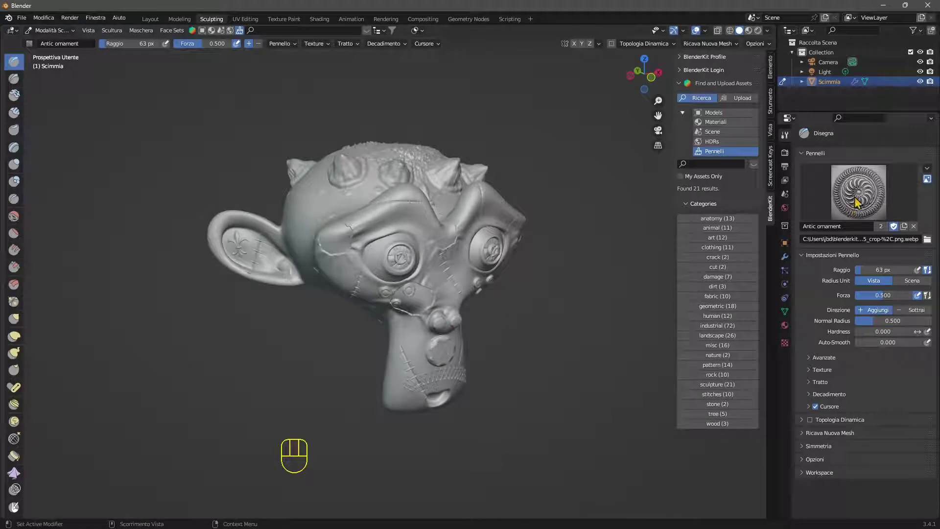
{"action": "mouse_move", "coordinate": [382, 242]}
{"action": "middle_mouse_down"}
{"action": "mouse_move", "coordinate": [410, 234]}
{"action": "mouse_move", "coordinate": [388, 238]}
{"action": "middle_mouse_up"}
{"action": "left_click_drag", "start_coordinate": [373, 225], "coordinate": [399, 294]}
{"action": "mouse_move", "coordinate": [400, 294]}
{"action": "middle_mouse_down"}
{"action": "mouse_move", "coordinate": [466, 269]}
{"action": "mouse_move", "coordinate": [421, 335]}
{"action": "middle_mouse_up"}
{"action": "key", "text": "ctrl+z"}
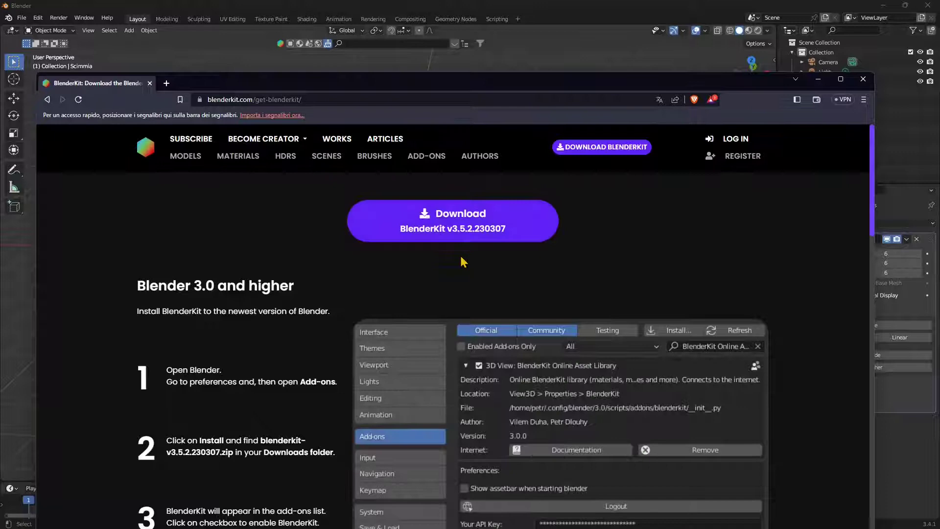
Download the BlenderKit v3.5.2.230307 add-on zip into the Downloads folder
{"action": "mouse_move", "coordinate": [496, 82]}
{"action": "left_mouse_down"}
{"action": "mouse_move", "coordinate": [501, 62]}
{"action": "mouse_move", "coordinate": [502, 130]}
{"action": "mouse_move", "coordinate": [504, 69]}
{"action": "left_mouse_up"}
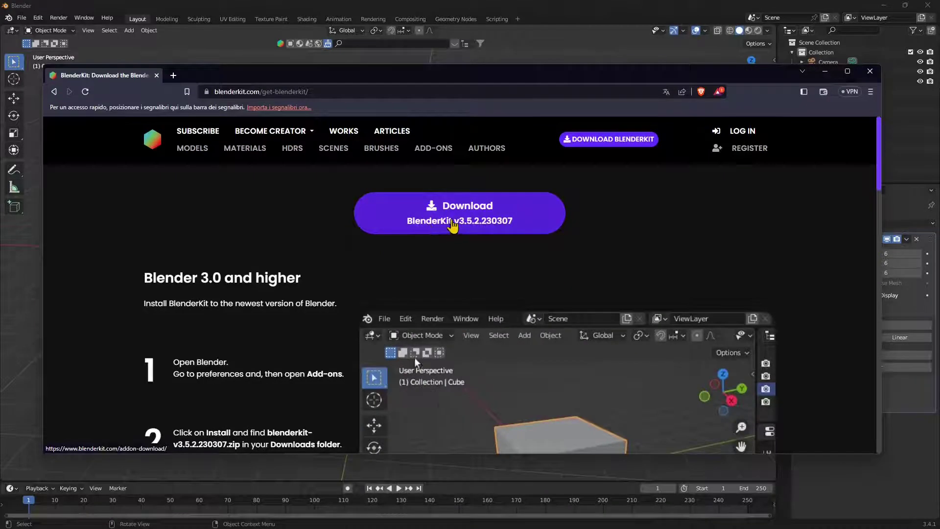
{"action": "left_click", "coordinate": [481, 223]}
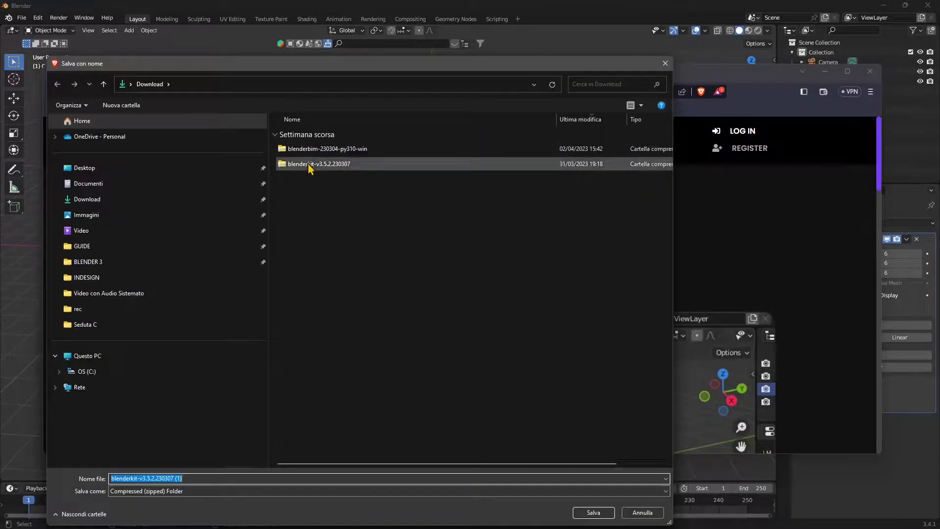
{"action": "key", "text": "Return"}
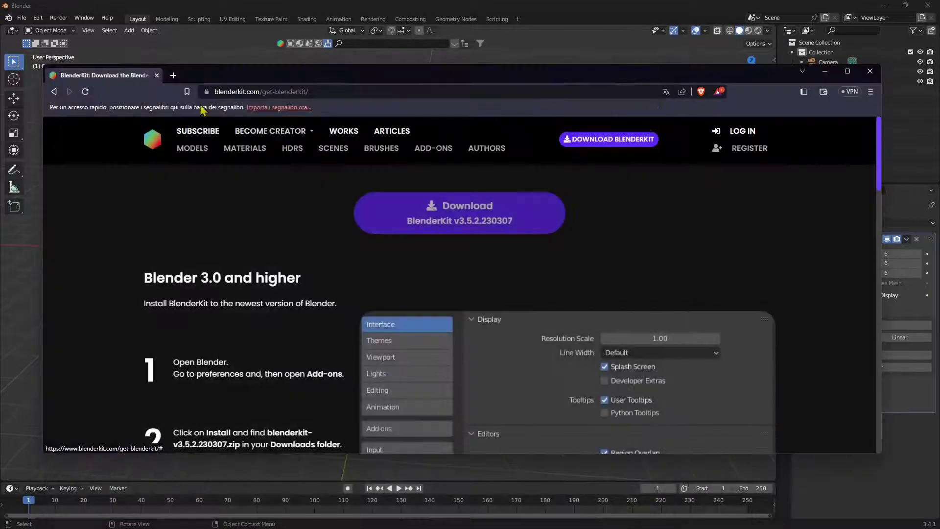
Close the browser and open the Add-ons section of Blender's Preferences
{"action": "left_click", "coordinate": [156, 75]}
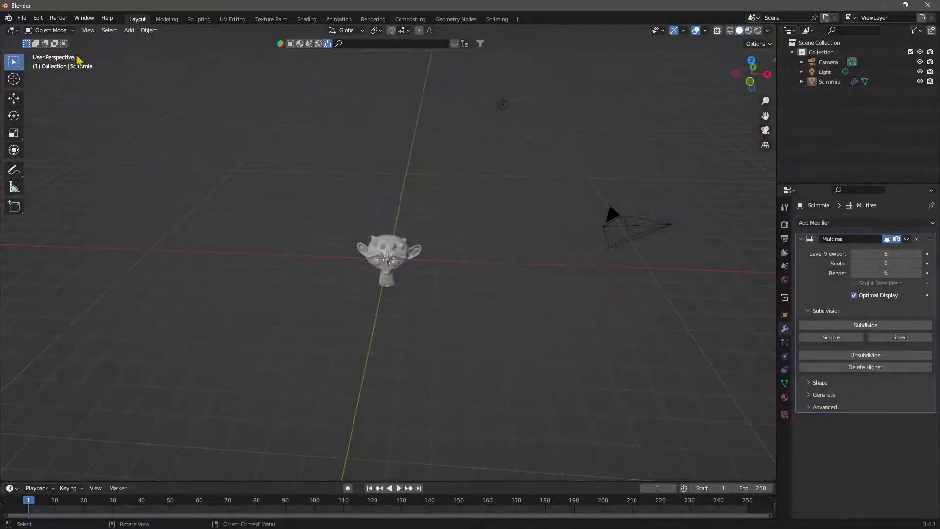
{"action": "left_click", "coordinate": [38, 18]}
{"action": "left_click", "coordinate": [69, 158]}
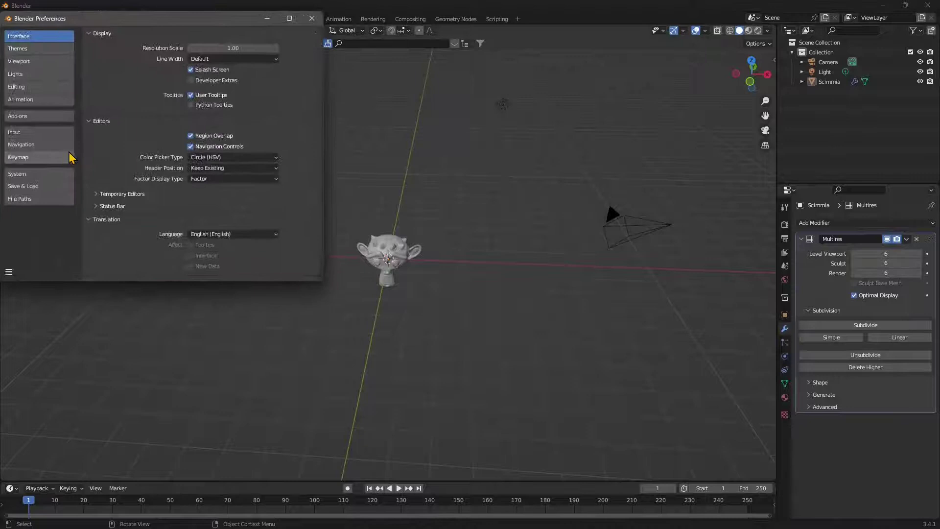
{"action": "left_click_drag", "start_coordinate": [214, 18], "coordinate": [406, 76]}
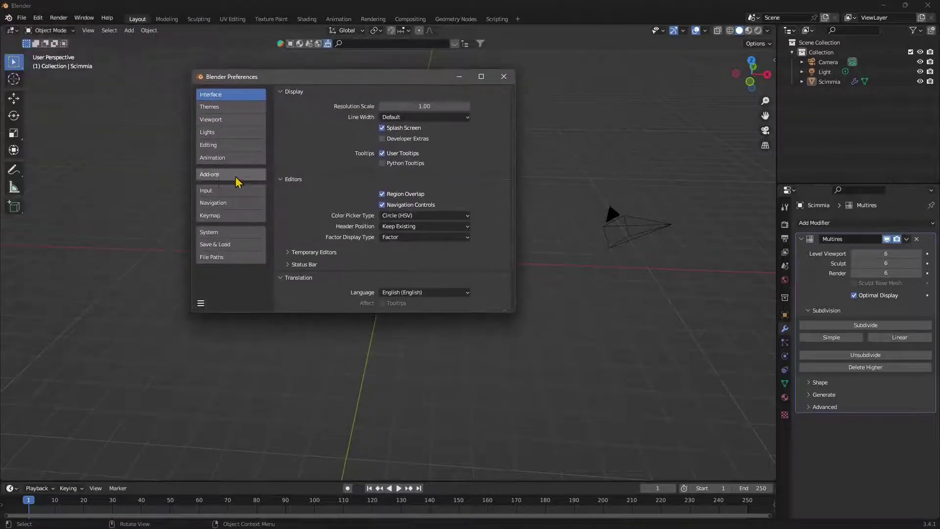
{"action": "left_click", "coordinate": [220, 176]}
Install blenderkit-v3.5.2.230307.zip as an add-on and dismiss the BlenderKit welcome popup
{"action": "left_click", "coordinate": [443, 93]}
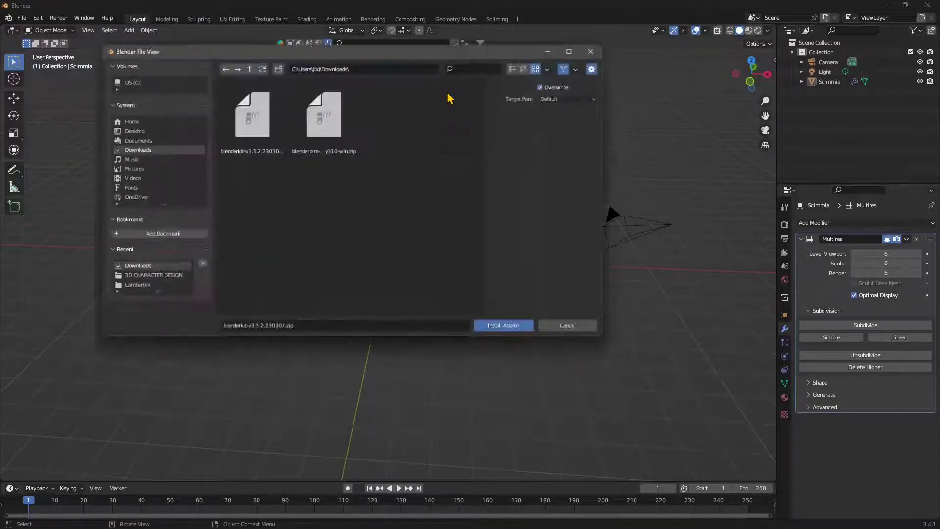
{"action": "left_click", "coordinate": [240, 161]}
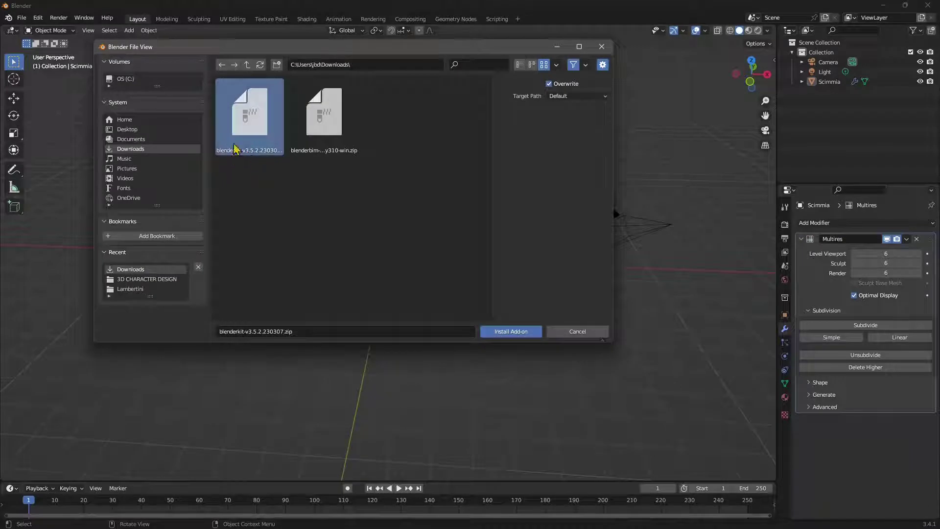
{"action": "left_click", "coordinate": [525, 336]}
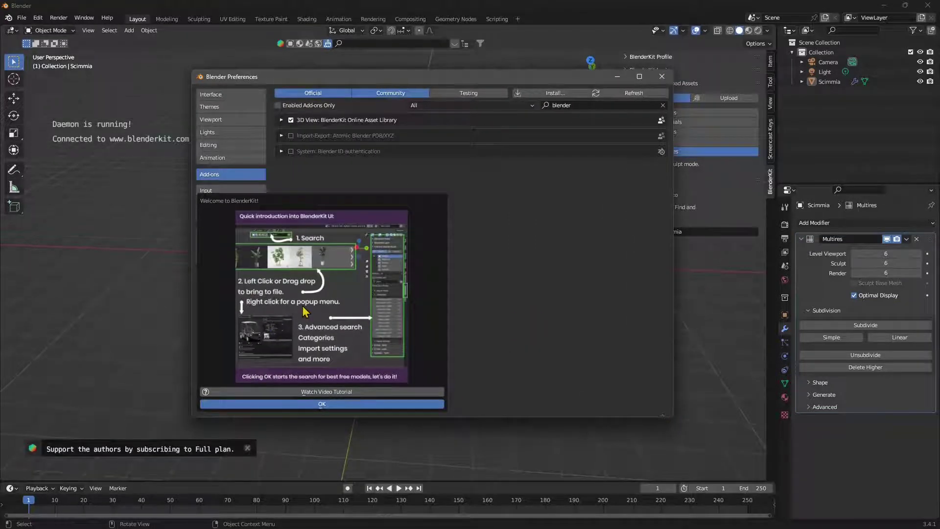
{"action": "left_click", "coordinate": [322, 405]}
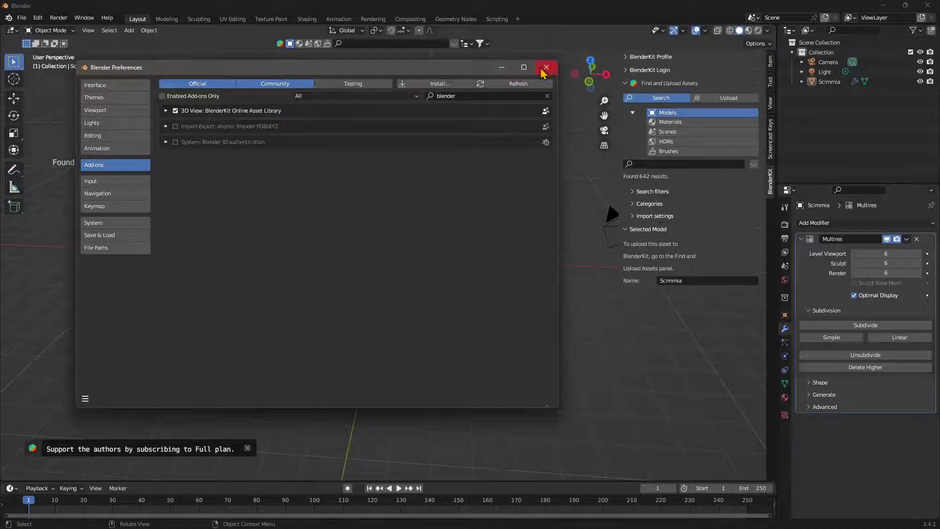
Close Preferences and enable the Screencast Keys on-screen input display from its sidebar tab
{"action": "left_click", "coordinate": [547, 67]}
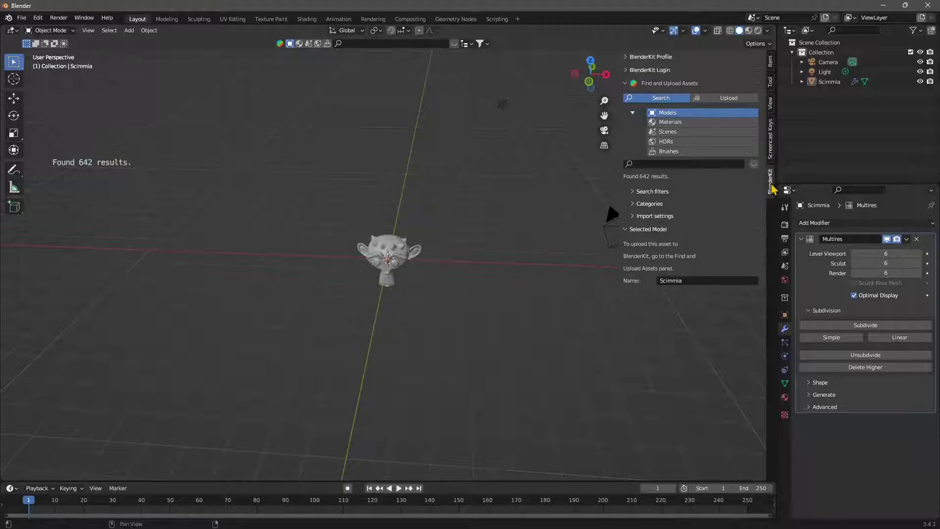
{"action": "scroll", "coordinate": [771, 187], "scroll_direction": "up", "scroll_amount": 1, "text": "ctrl"}
{"action": "scroll", "coordinate": [770, 188], "scroll_direction": "down", "scroll_amount": 1, "text": "ctrl"}
{"action": "left_click", "coordinate": [771, 147]}
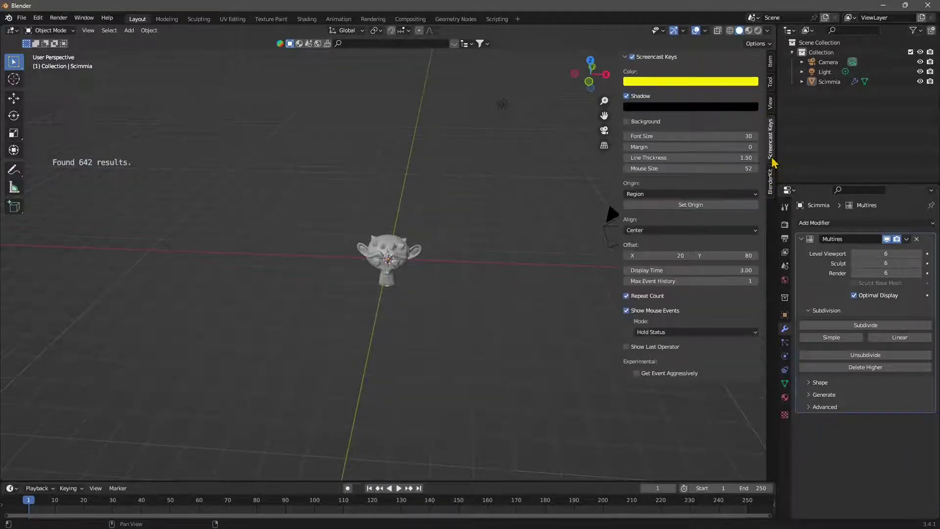
{"action": "left_click", "coordinate": [632, 57]}
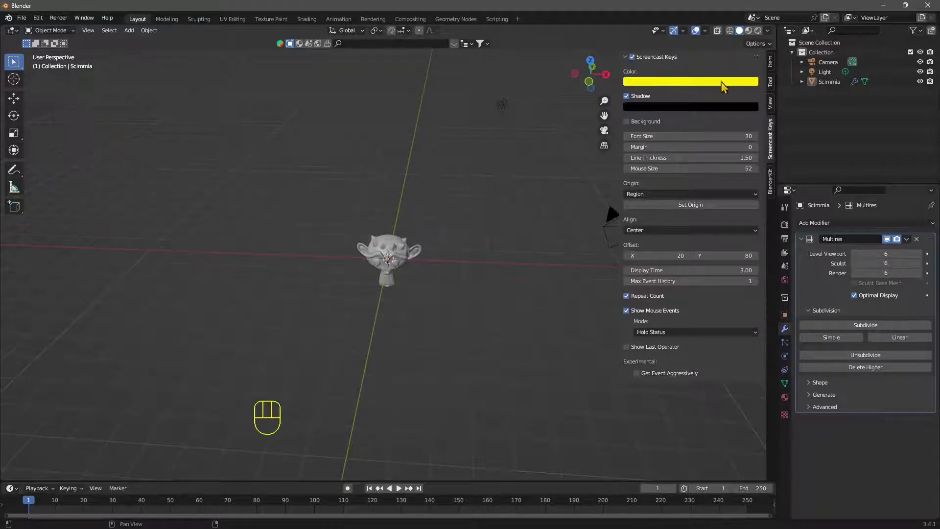
Toggle the sidebar off and on, then switch it to the BlenderKit tab
{"action": "key", "text": "n"}
{"action": "key", "text": "n"}
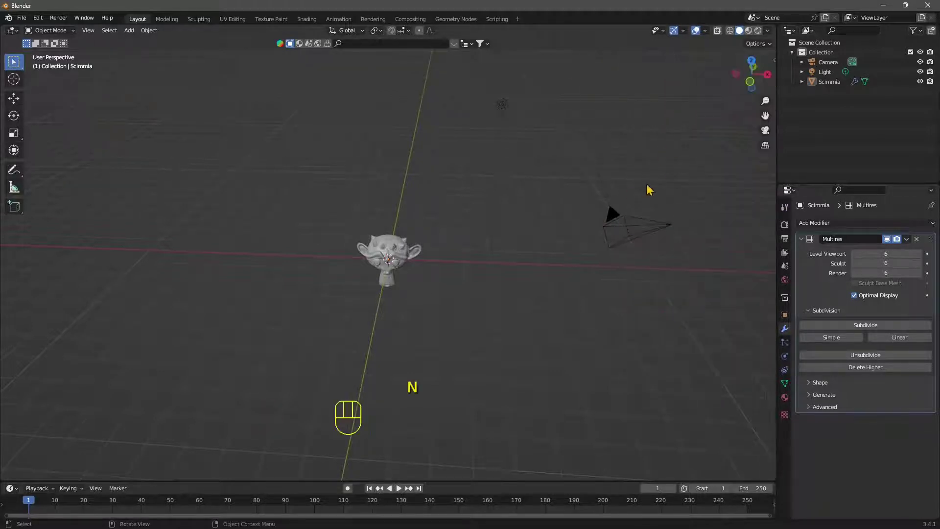
{"action": "key", "text": "n"}
{"action": "key", "text": "n"}
{"action": "left_click", "coordinate": [770, 182]}
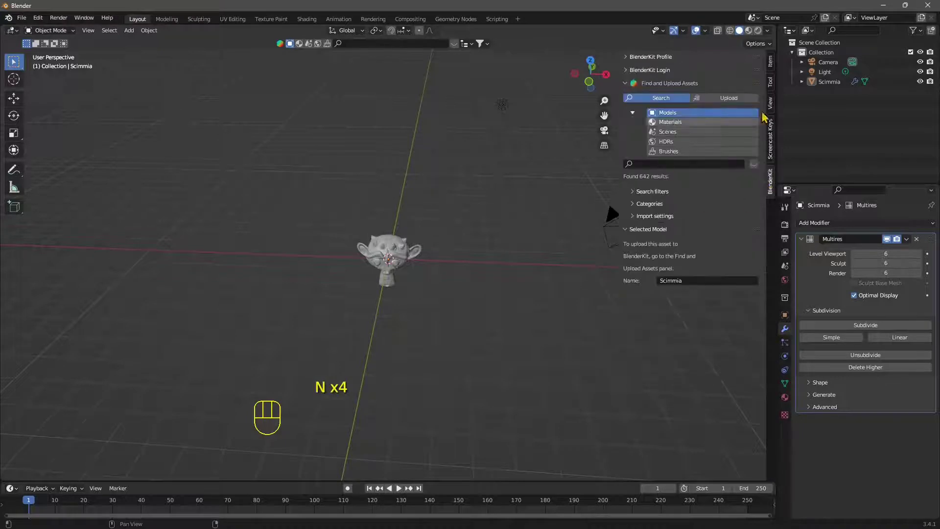
Switch the BlenderKit search to Brushes, showing 281 sculpt brushes in the asset bar
{"action": "left_click", "coordinate": [668, 152]}
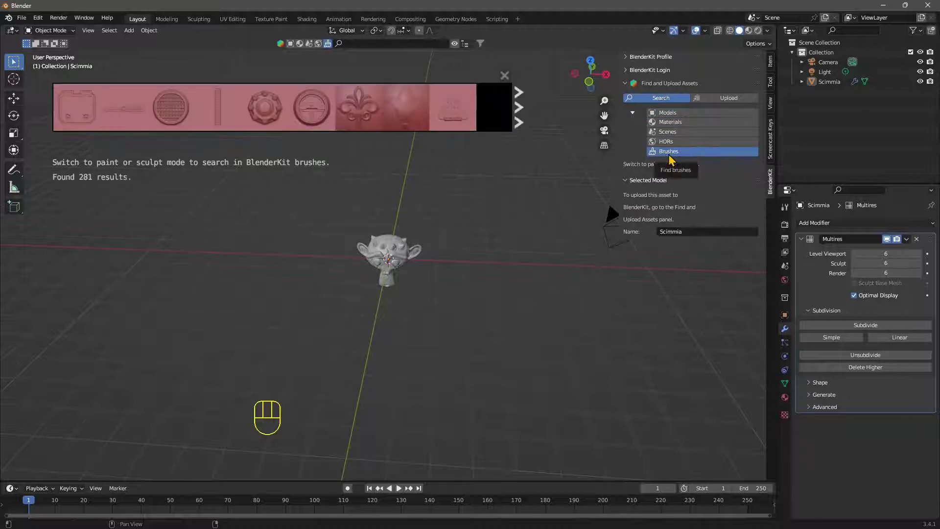
{"action": "mouse_move", "coordinate": [259, 90]}
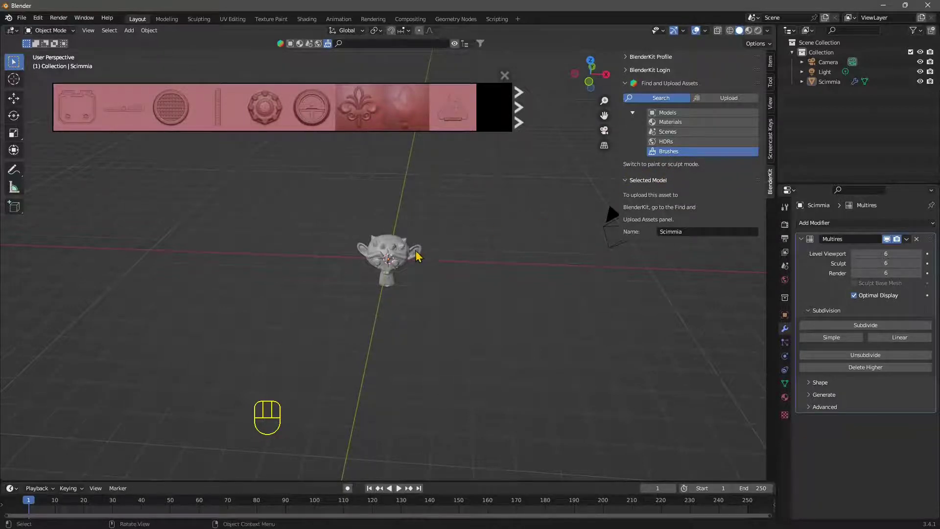
{"action": "scroll", "coordinate": [427, 318], "scroll_direction": "up", "scroll_amount": 5}
Move the existing sculpted monkey head left along X to make room
{"action": "middle_click_drag", "start_coordinate": [427, 318], "coordinate": [439, 293]}
{"action": "left_click", "coordinate": [336, 256]}
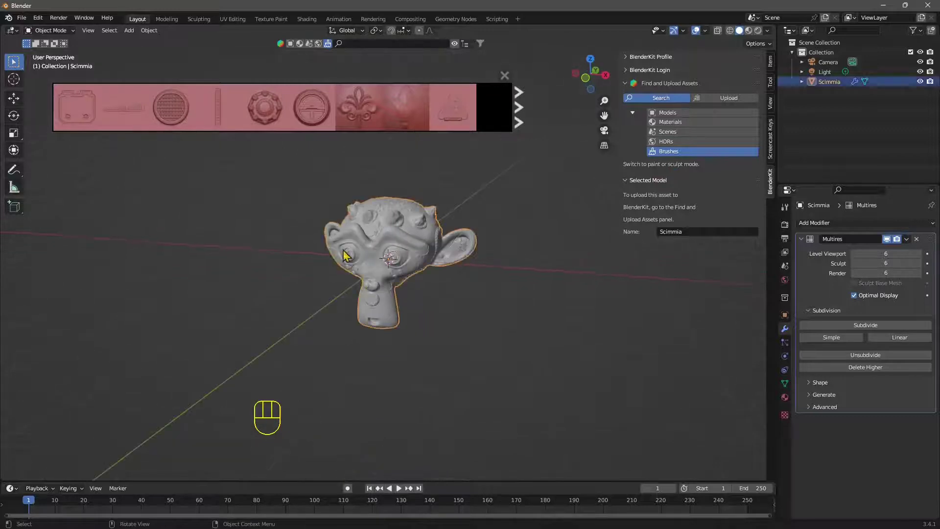
{"action": "left_click", "coordinate": [13, 98]}
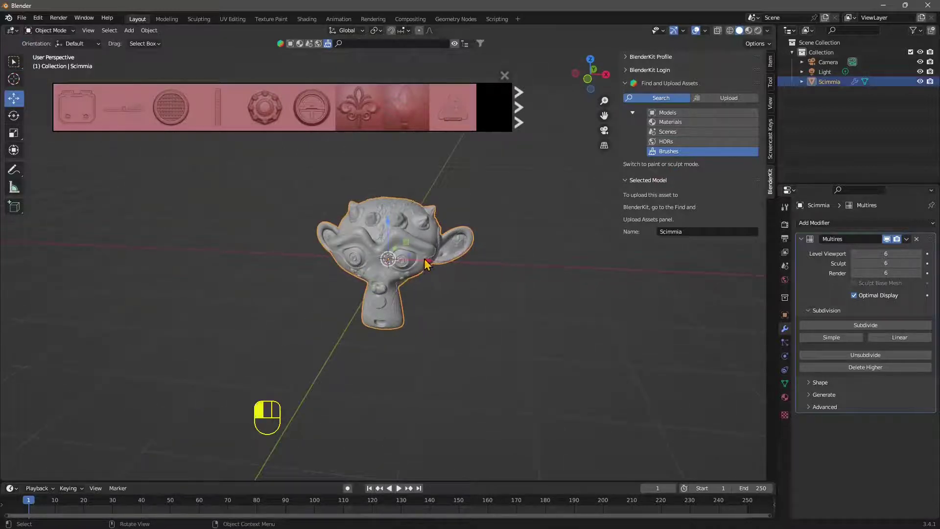
{"action": "left_click_drag", "start_coordinate": [428, 266], "coordinate": [193, 251]}
{"action": "left_click", "coordinate": [355, 291]}
{"action": "middle_click_drag", "start_coordinate": [446, 317], "coordinate": [358, 265]}
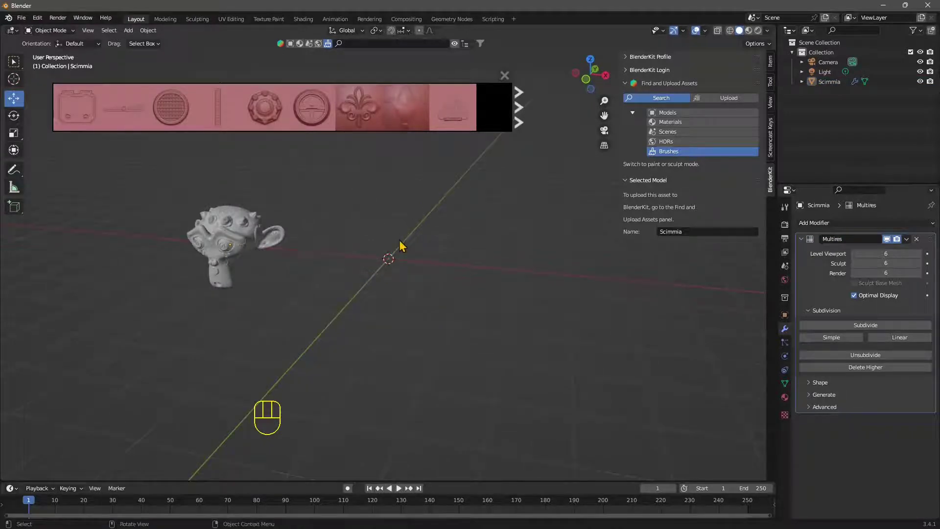
Add a new Monkey mesh, apply Shade Smooth, and frame it in view
{"action": "left_click", "coordinate": [128, 30]}
{"action": "mouse_move", "coordinate": [141, 43]}
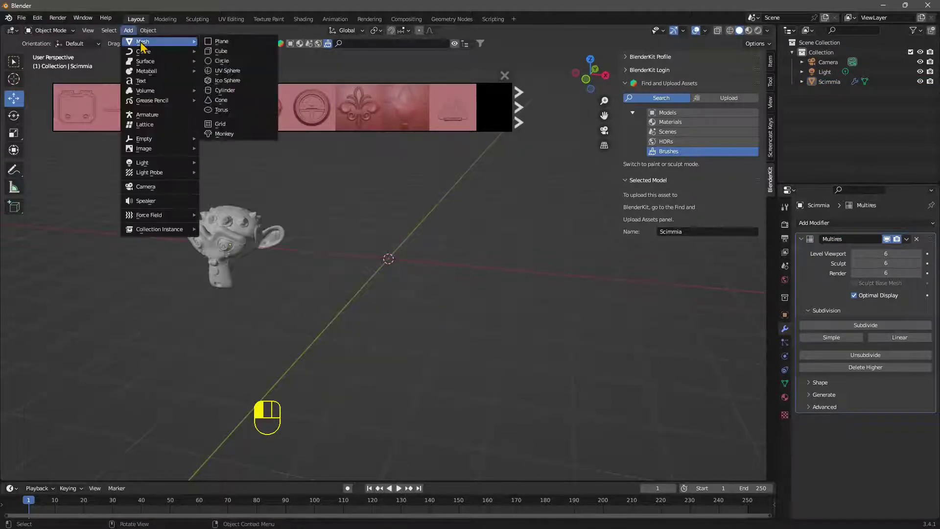
{"action": "left_click", "coordinate": [223, 134]}
{"action": "scroll", "coordinate": [357, 319], "scroll_direction": "up", "scroll_amount": 3}
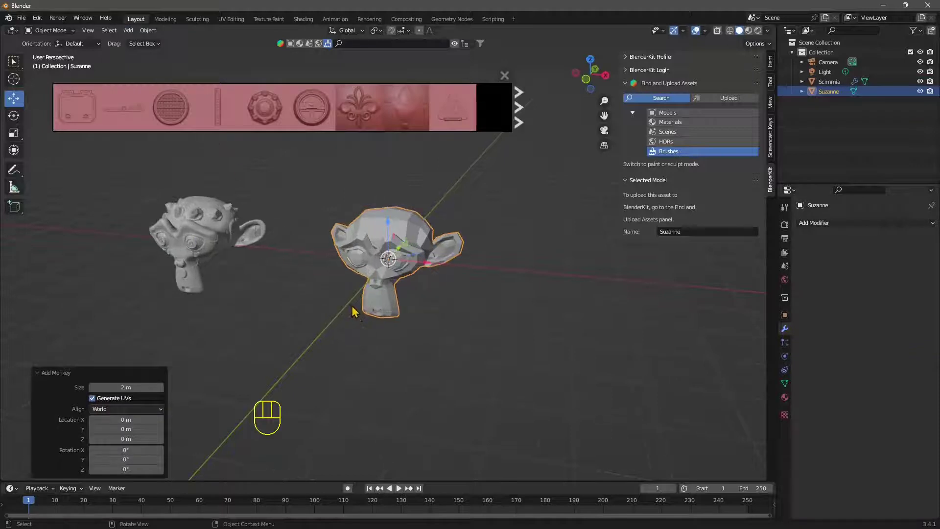
{"action": "mouse_move", "coordinate": [396, 305]}
{"action": "middle_mouse_down"}
{"action": "mouse_move", "coordinate": [394, 282]}
{"action": "mouse_move", "coordinate": [392, 295]}
{"action": "middle_mouse_up"}
{"action": "right_click", "coordinate": [379, 219]}
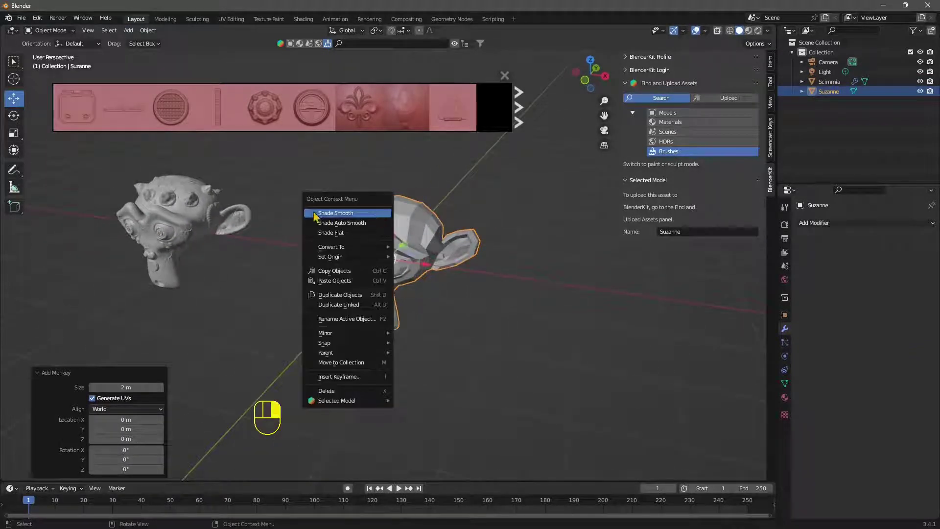
{"action": "left_click", "coordinate": [338, 219]}
{"action": "key", "text": "KP_Decimal"}
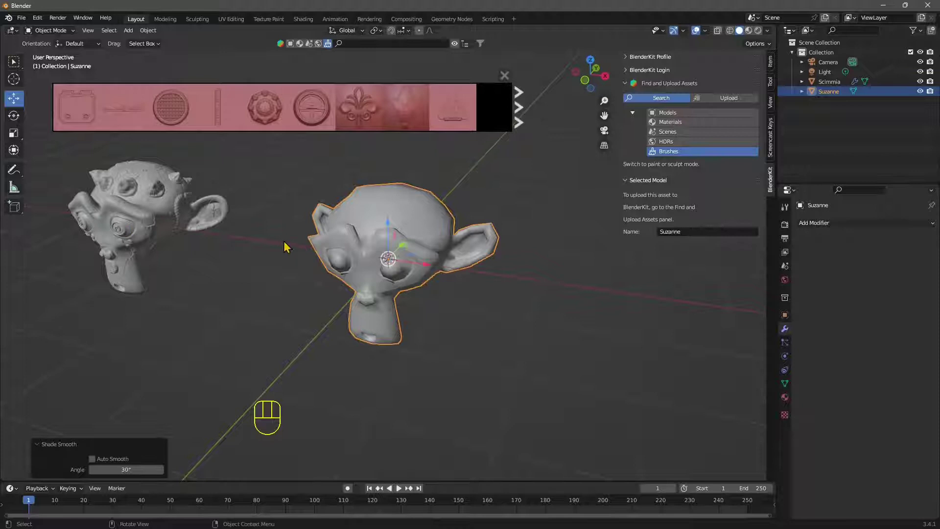
{"action": "left_click", "coordinate": [729, 31]}
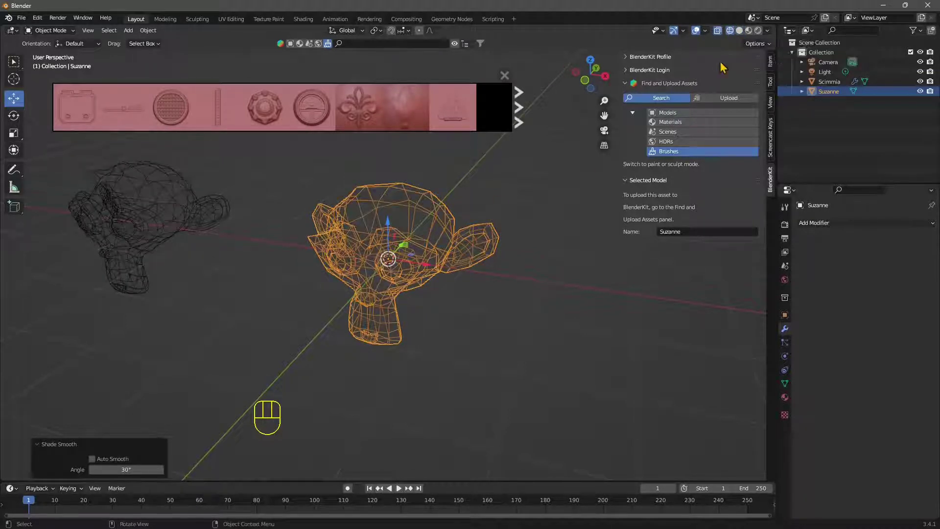
{"action": "middle_click_drag", "start_coordinate": [316, 318], "coordinate": [263, 265]}
{"action": "middle_click_drag", "start_coordinate": [433, 263], "coordinate": [417, 311]}
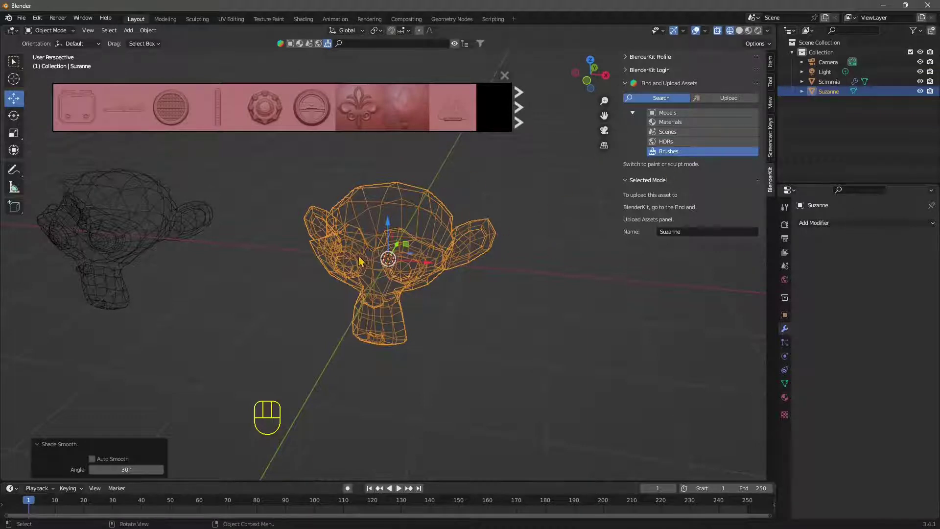
{"action": "left_click", "coordinate": [739, 31]}
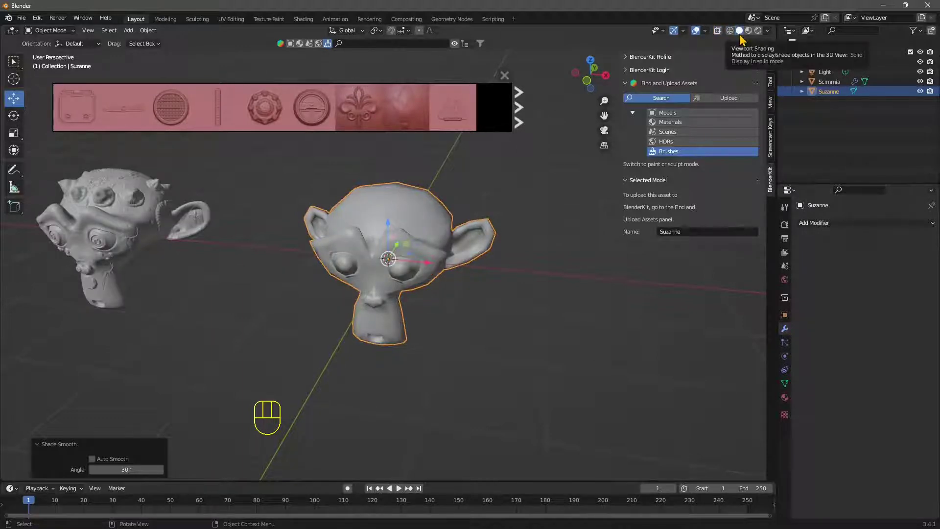
{"action": "middle_click_drag", "start_coordinate": [387, 348], "coordinate": [361, 358]}
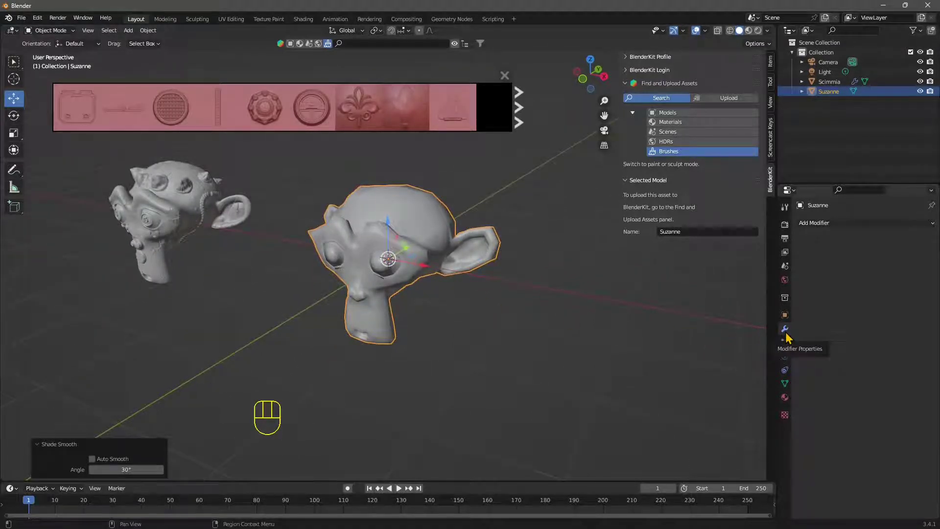
Add a Multiresolution modifier and subdivide until viewport, sculpt and render levels reach 6
{"action": "left_click", "coordinate": [809, 230]}
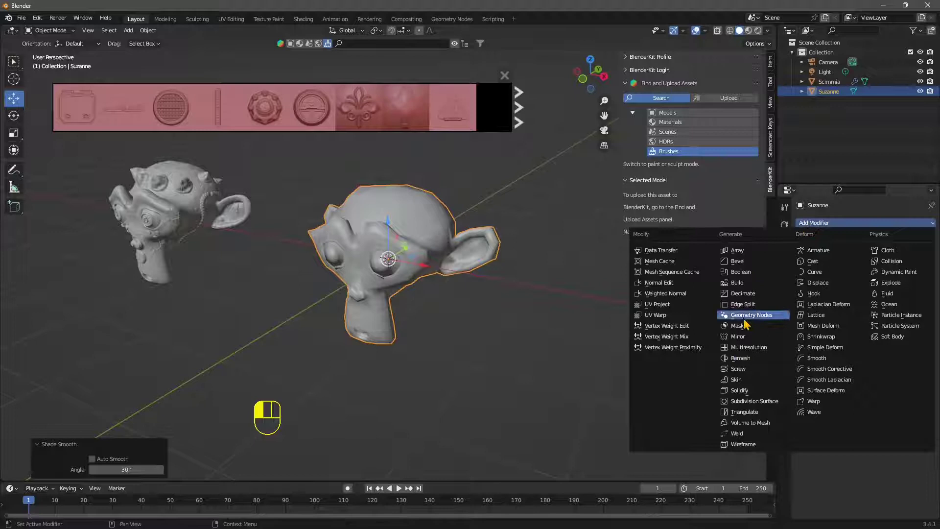
{"action": "left_click", "coordinate": [749, 348]}
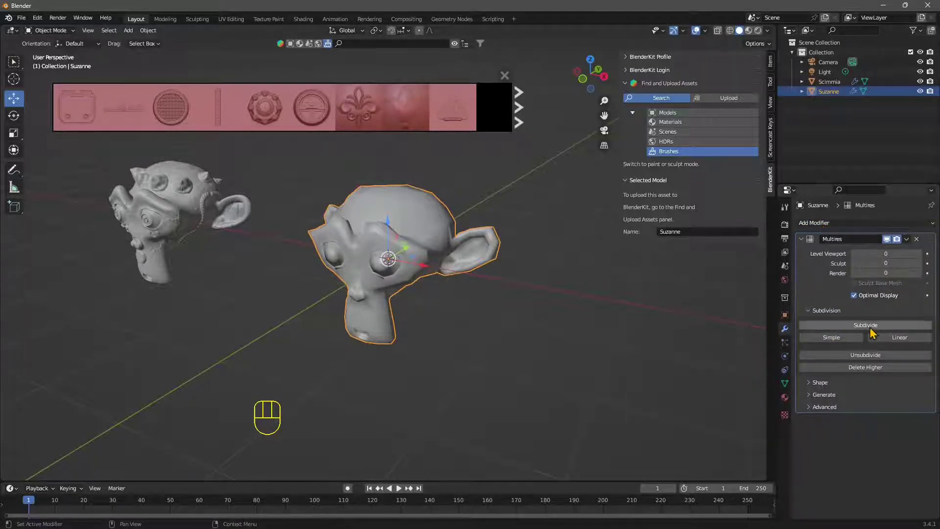
{"action": "middle_click_drag", "start_coordinate": [343, 294], "coordinate": [435, 315]}
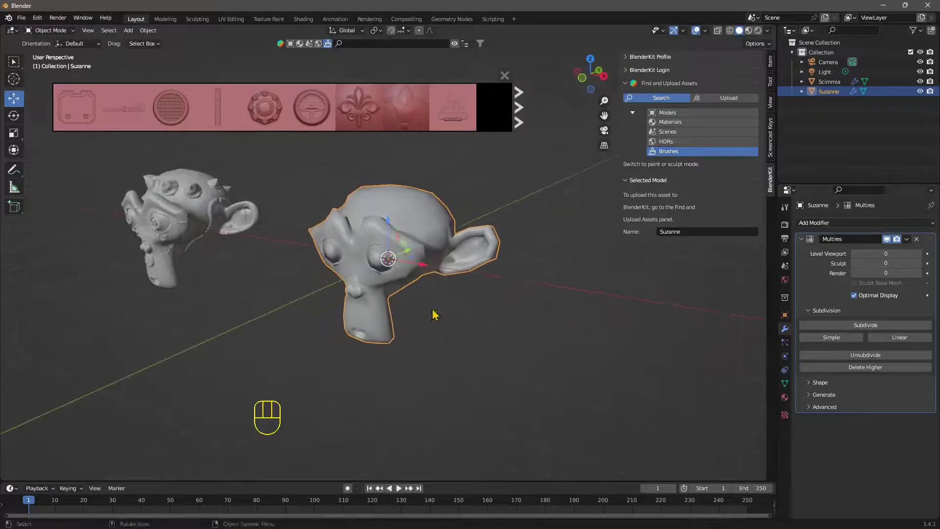
{"action": "left_click", "coordinate": [865, 326]}
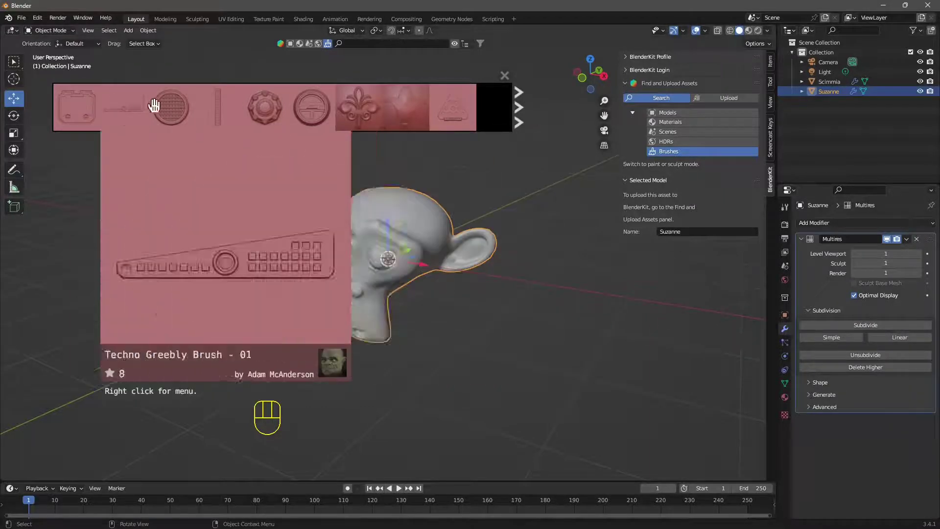
{"action": "mouse_move", "coordinate": [301, 103]}
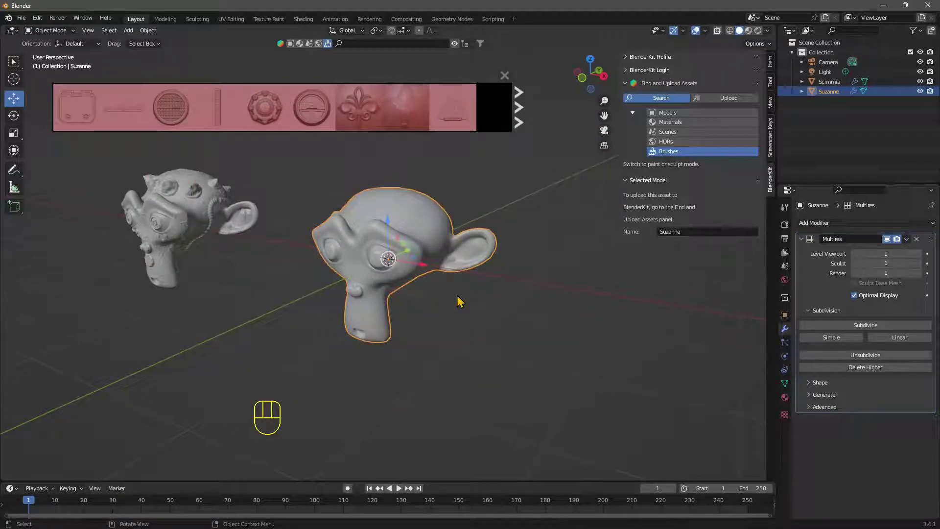
{"action": "left_click", "coordinate": [867, 325]}
{"action": "left_click", "coordinate": [867, 324]}
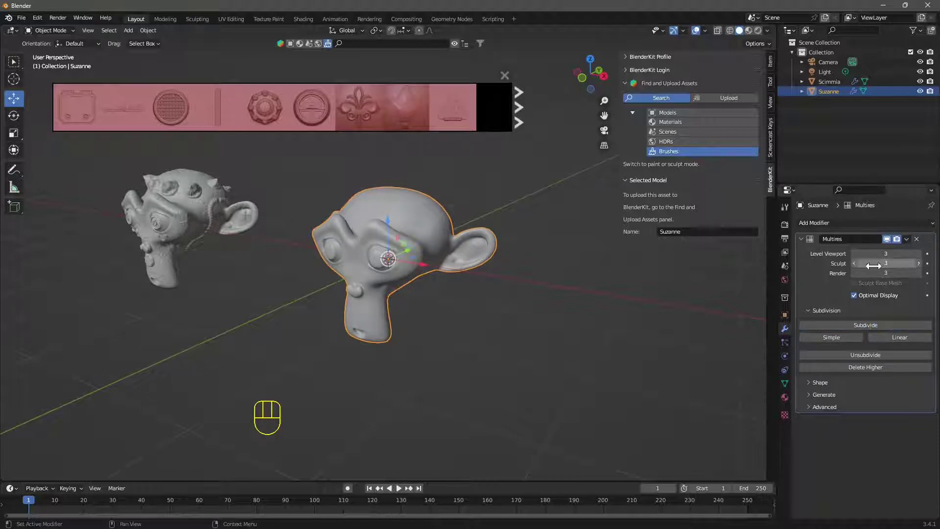
{"action": "left_click", "coordinate": [862, 326]}
{"action": "left_click", "coordinate": [858, 328]}
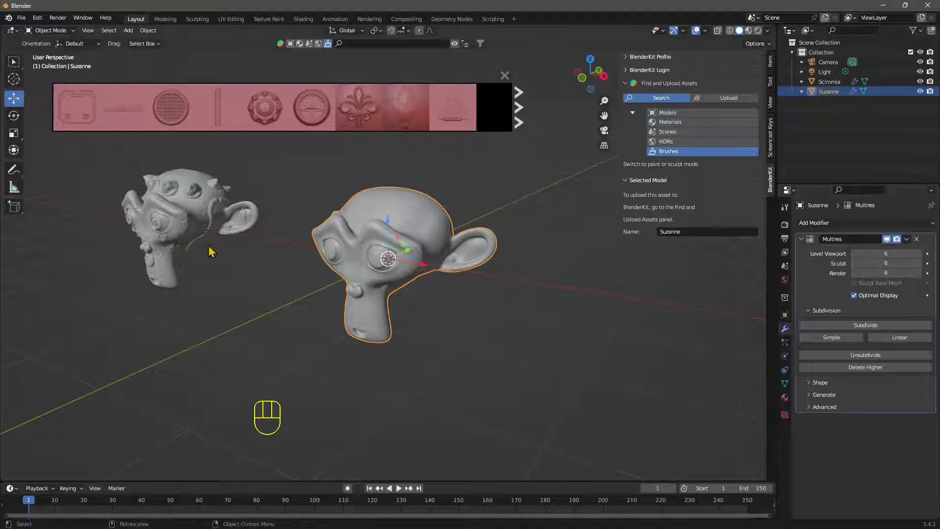
{"action": "middle_click_drag", "start_coordinate": [58, 236], "coordinate": [230, 211]}
{"action": "middle_click_drag", "start_coordinate": [332, 290], "coordinate": [408, 235], "text": "shift"}
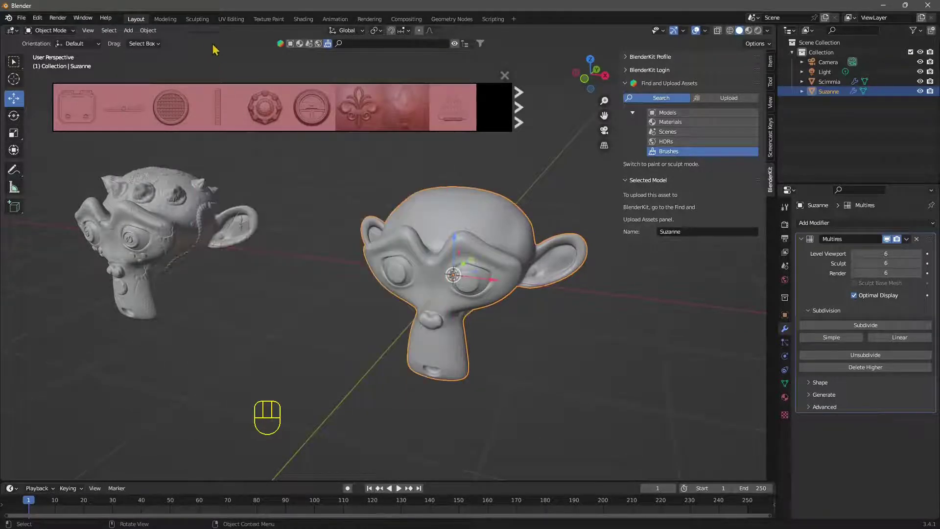
Enter the Sculpting workspace and filter BlenderKit brushes to the anatomy category (12 results)
{"action": "left_click", "coordinate": [196, 19]}
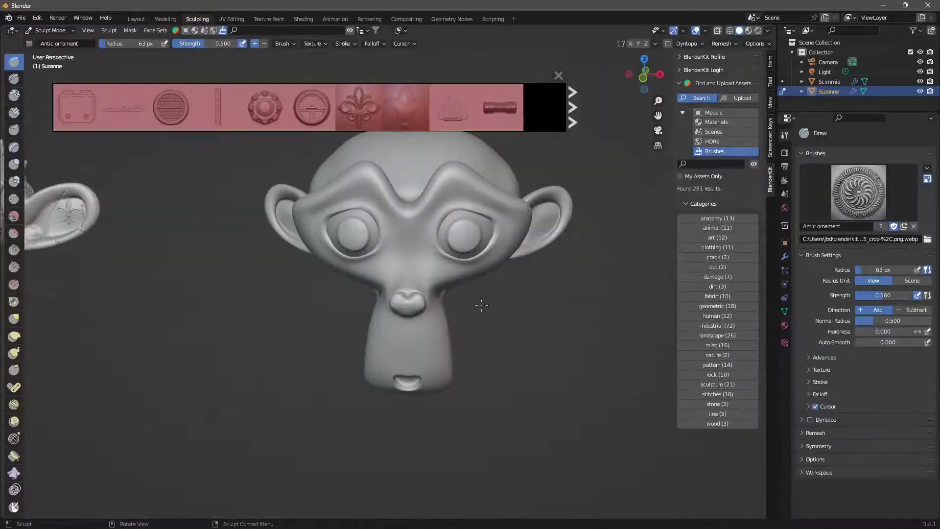
{"action": "middle_click_drag", "start_coordinate": [531, 317], "coordinate": [407, 279]}
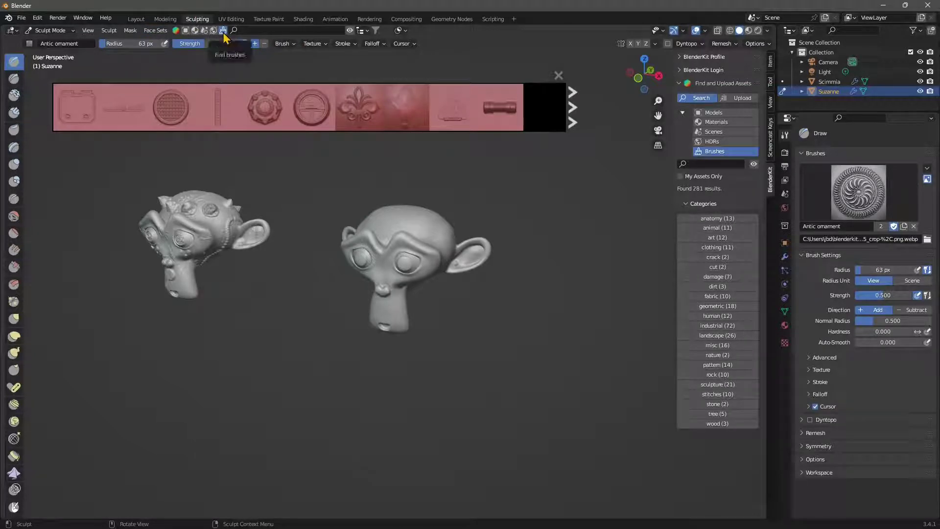
{"action": "left_click", "coordinate": [350, 30]}
{"action": "left_click", "coordinate": [350, 31]}
{"action": "left_click", "coordinate": [350, 31]}
{"action": "left_click", "coordinate": [350, 31]}
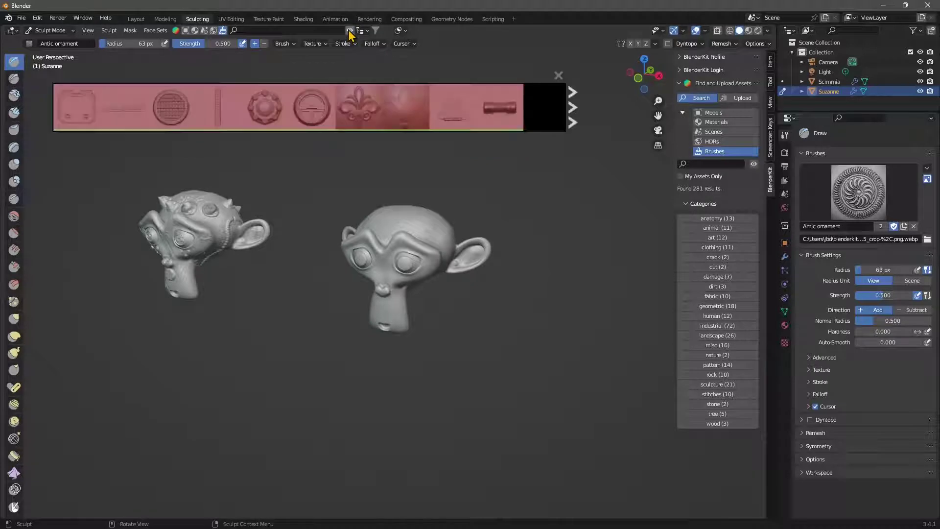
{"action": "left_click", "coordinate": [349, 31]}
{"action": "left_click", "coordinate": [350, 31]}
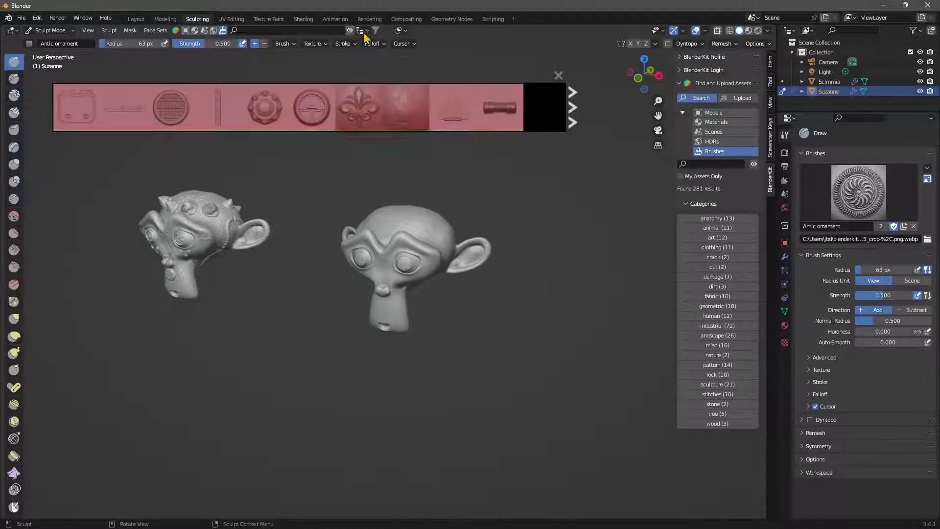
{"action": "left_click", "coordinate": [362, 30]}
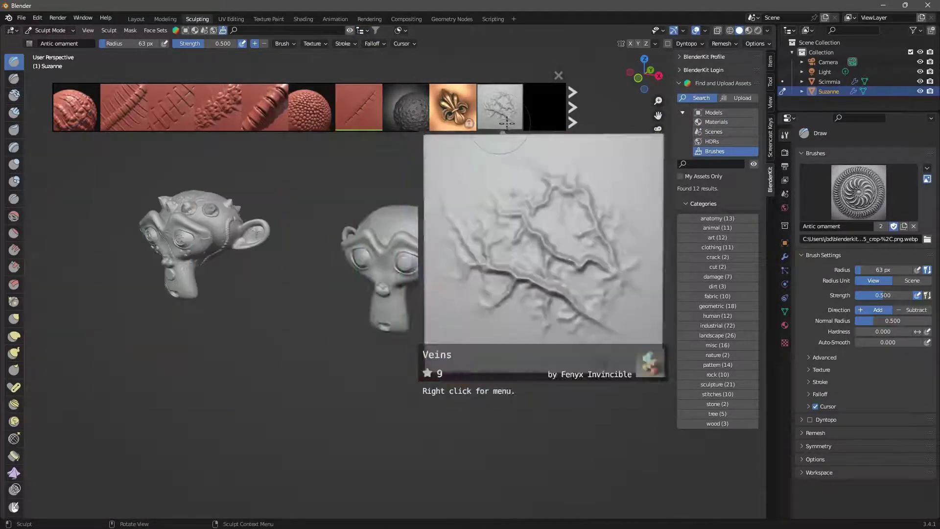
Page through the BlenderKit brush strip and back to the start
{"action": "left_click", "coordinate": [573, 108]}
{"action": "left_click", "coordinate": [46, 107]}
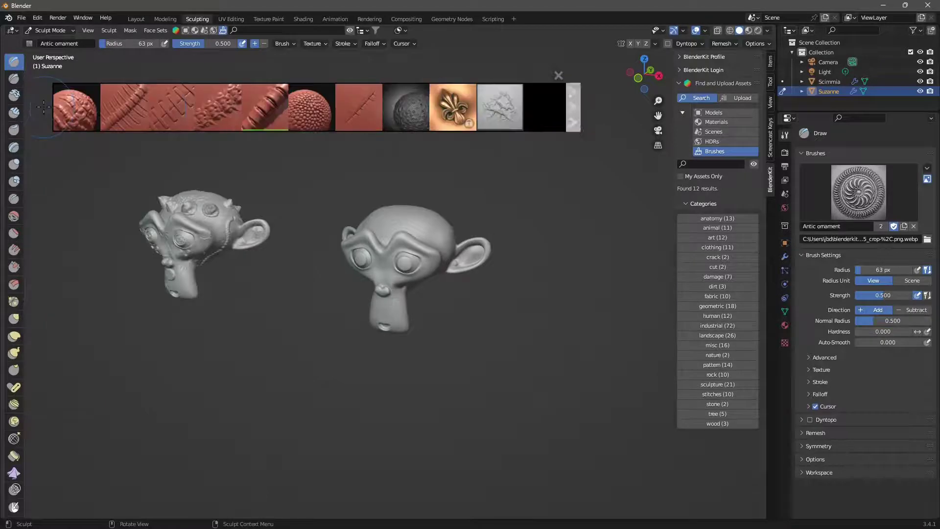
{"action": "scroll", "coordinate": [336, 240], "scroll_direction": "up", "scroll_amount": 4}
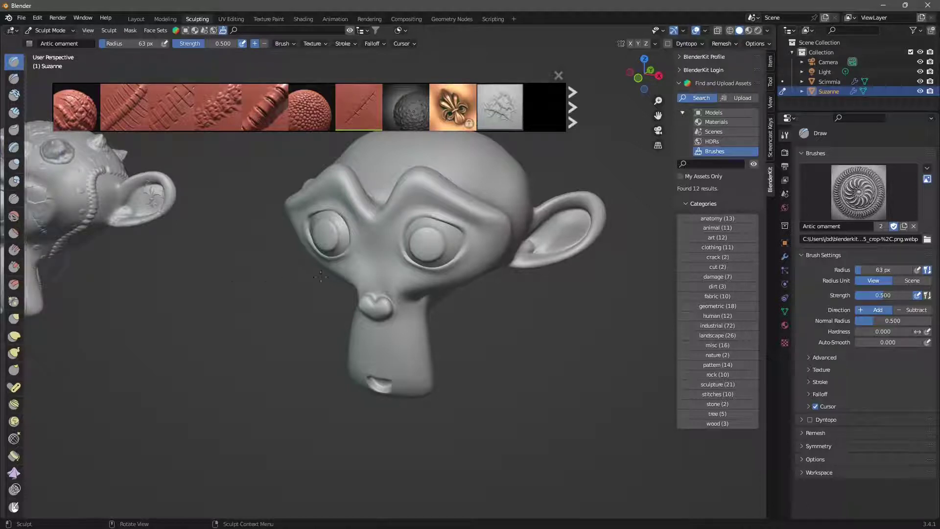
Sculpt a test stroke over Suzanne's left eye with the Antic ornament brush
{"action": "middle_click_drag", "start_coordinate": [352, 266], "coordinate": [379, 264]}
{"action": "left_click_drag", "start_coordinate": [357, 274], "coordinate": [358, 265]}
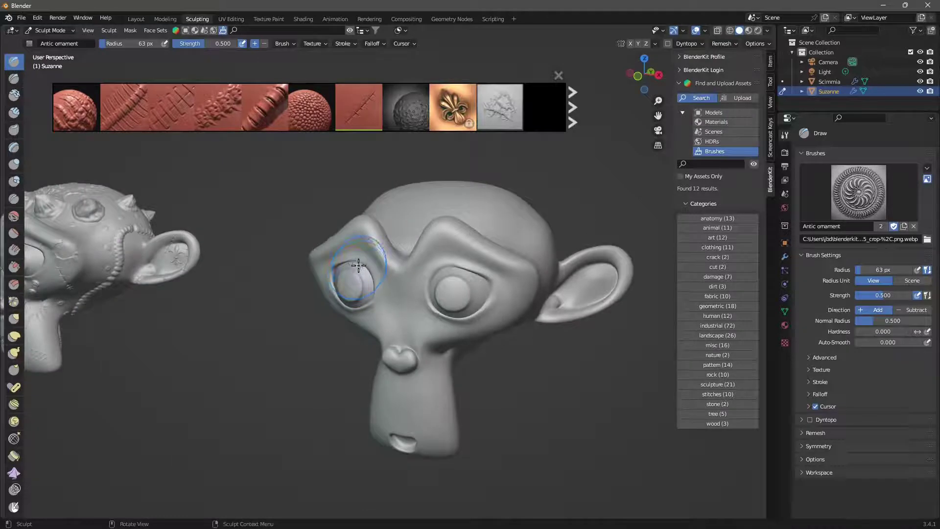
{"action": "middle_click_drag", "start_coordinate": [338, 247], "coordinate": [369, 292]}
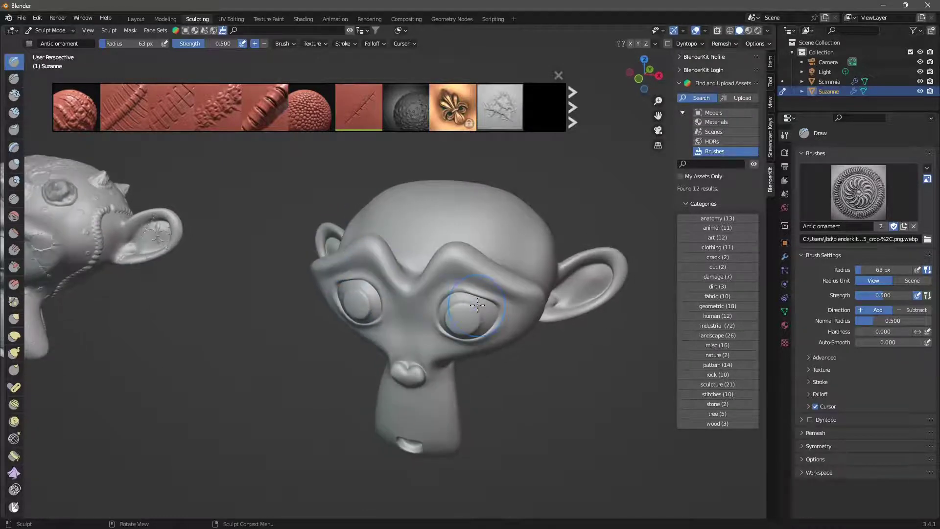
{"action": "middle_click_drag", "start_coordinate": [479, 304], "coordinate": [473, 301]}
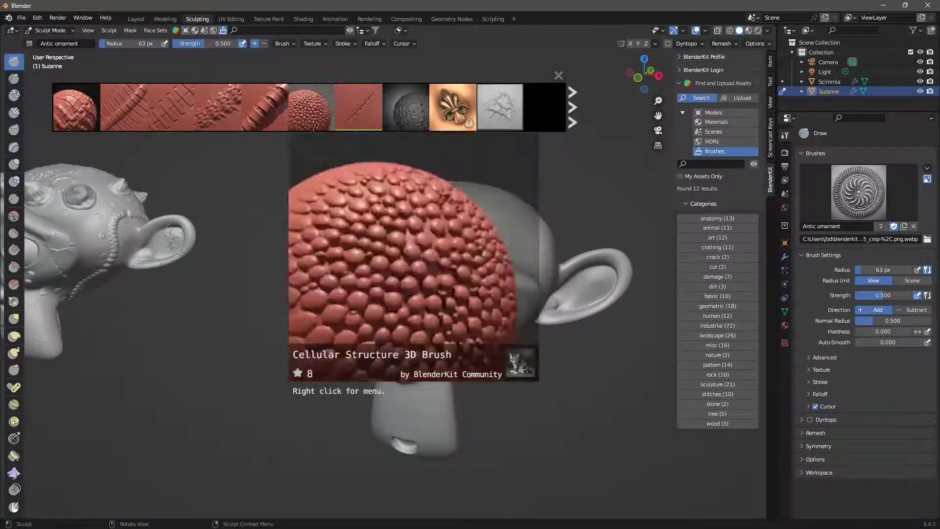
{"action": "mouse_move", "coordinate": [364, 103]}
Download and load the Stitch perpendicular band brush from the asset bar
{"action": "mouse_move", "coordinate": [70, 115]}
{"action": "mouse_move", "coordinate": [174, 116]}
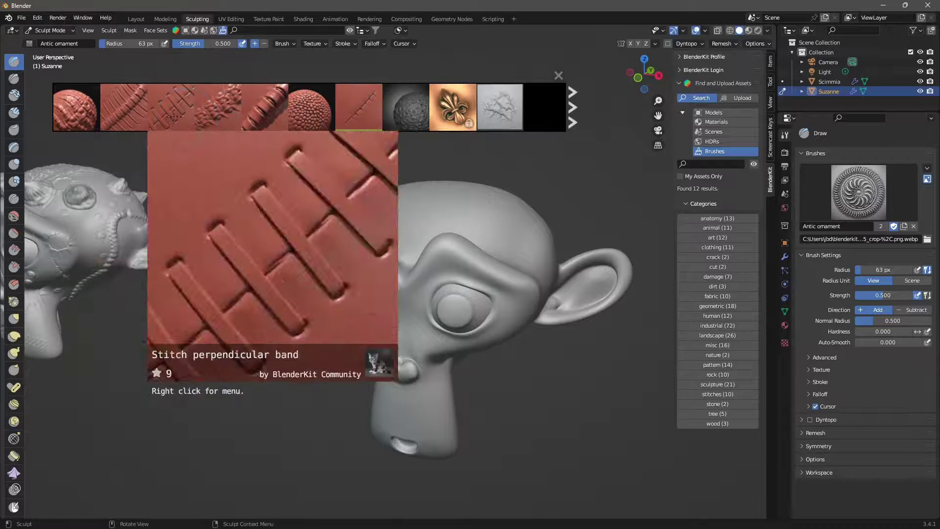
{"action": "left_click", "coordinate": [172, 108]}
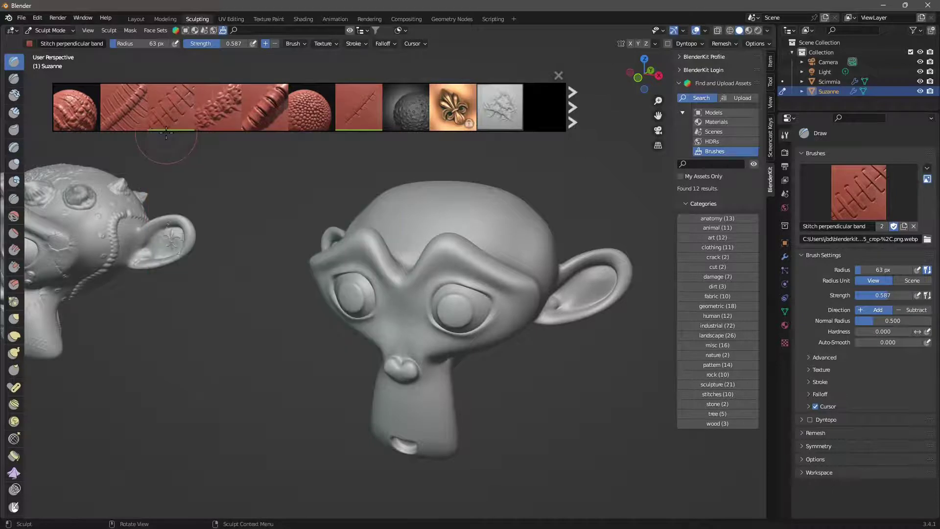
Lay stitch bands across Suzanne's scalp and forehead
{"action": "middle_click_drag", "start_coordinate": [486, 226], "coordinate": [434, 229]}
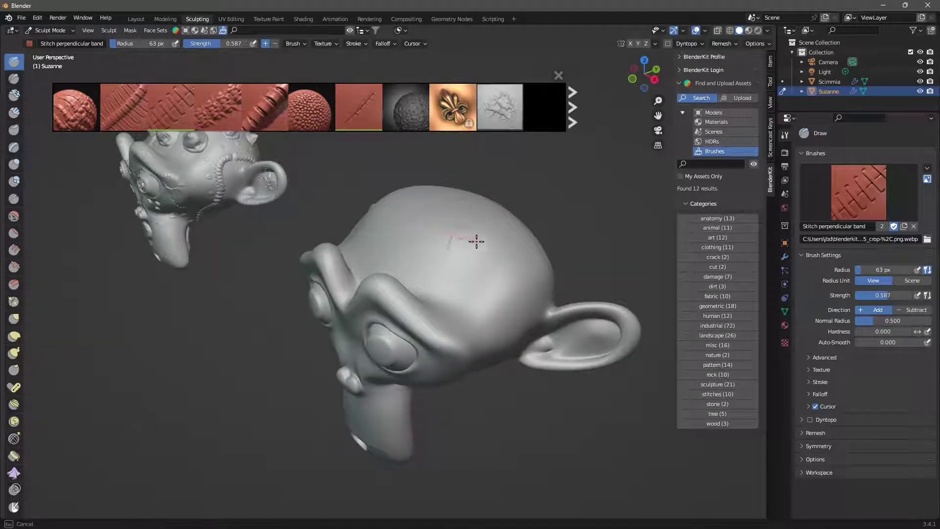
{"action": "mouse_move", "coordinate": [493, 246]}
{"action": "left_mouse_down"}
{"action": "mouse_move", "coordinate": [521, 255]}
{"action": "mouse_move", "coordinate": [534, 281]}
{"action": "mouse_move", "coordinate": [506, 349]}
{"action": "left_mouse_up"}
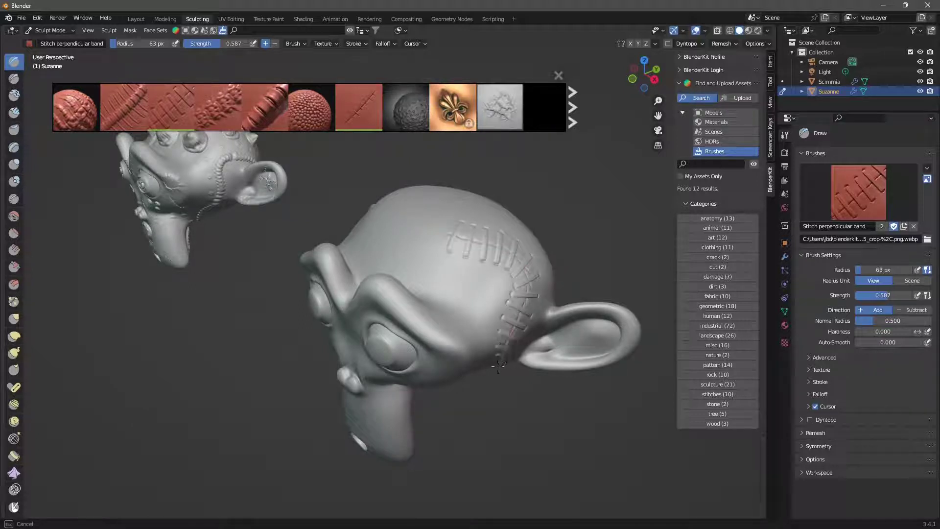
{"action": "middle_click_drag", "start_coordinate": [412, 223], "coordinate": [464, 214]}
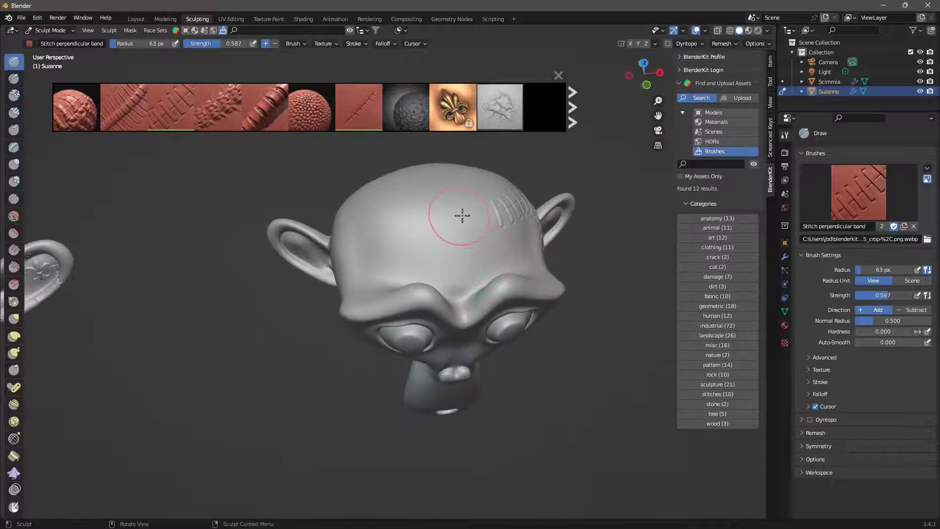
{"action": "mouse_move", "coordinate": [446, 223]}
{"action": "left_mouse_down"}
{"action": "mouse_move", "coordinate": [382, 205]}
{"action": "mouse_move", "coordinate": [363, 212]}
{"action": "left_mouse_up"}
{"action": "left_click_drag", "start_coordinate": [340, 258], "coordinate": [329, 277]}
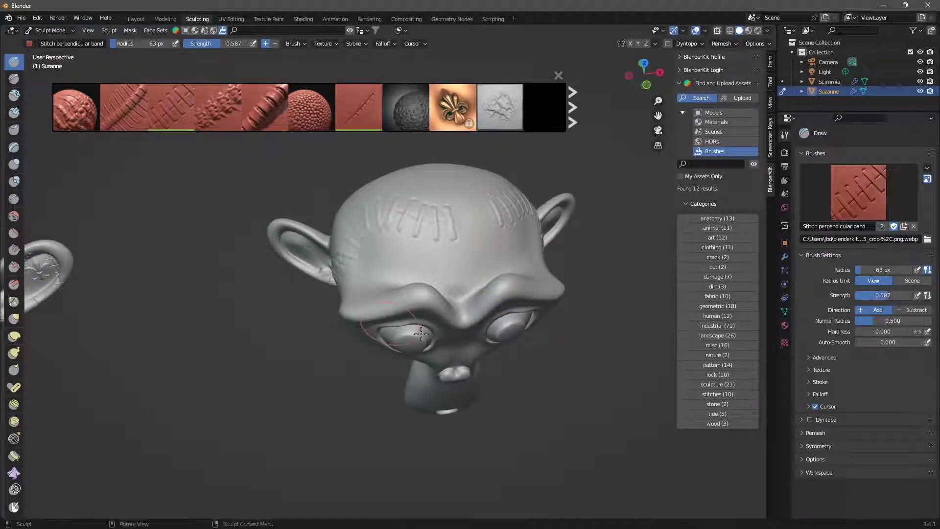
{"action": "mouse_move", "coordinate": [329, 277]}
{"action": "middle_mouse_down"}
{"action": "mouse_move", "coordinate": [176, 239]}
{"action": "mouse_move", "coordinate": [175, 259]}
{"action": "mouse_move", "coordinate": [211, 265]}
{"action": "middle_mouse_up"}
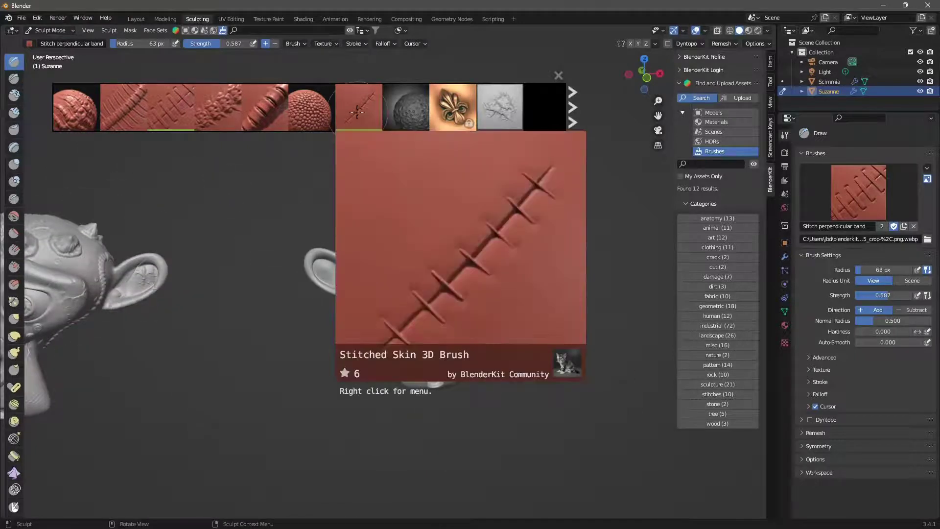
Select the Stitched skin wound brush and carve a wound across Suzanne's face
{"action": "left_click", "coordinate": [358, 112]}
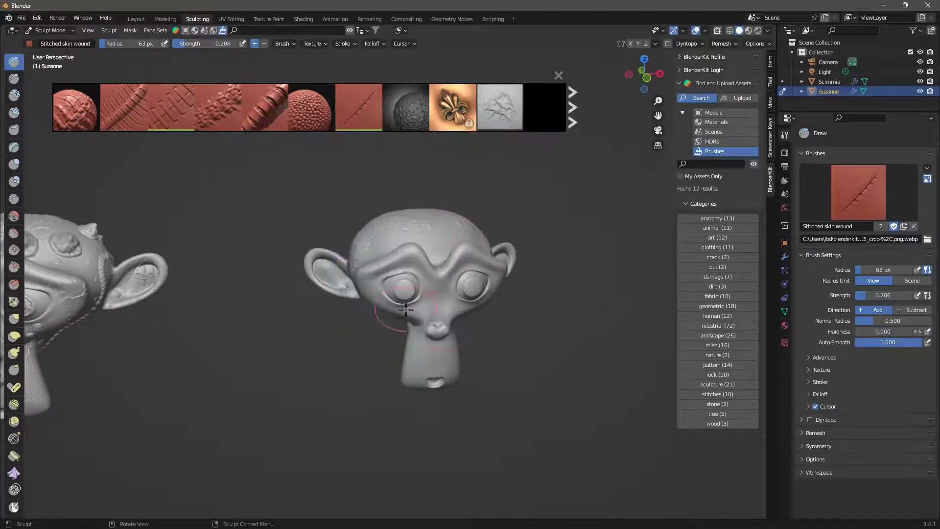
{"action": "middle_click_drag", "start_coordinate": [436, 343], "coordinate": [429, 296], "text": "ctrl"}
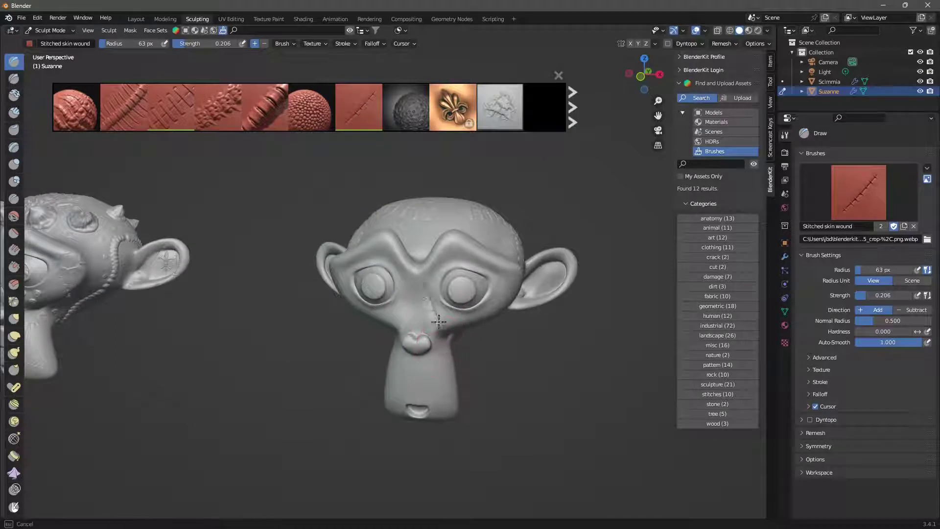
{"action": "left_click_drag", "start_coordinate": [439, 322], "coordinate": [375, 325]}
{"action": "mouse_move", "coordinate": [375, 325]}
{"action": "middle_mouse_down"}
{"action": "mouse_move", "coordinate": [416, 318]}
{"action": "mouse_move", "coordinate": [395, 256]}
{"action": "mouse_move", "coordinate": [382, 252]}
{"action": "mouse_move", "coordinate": [400, 338]}
{"action": "mouse_move", "coordinate": [442, 371]}
{"action": "middle_mouse_up"}
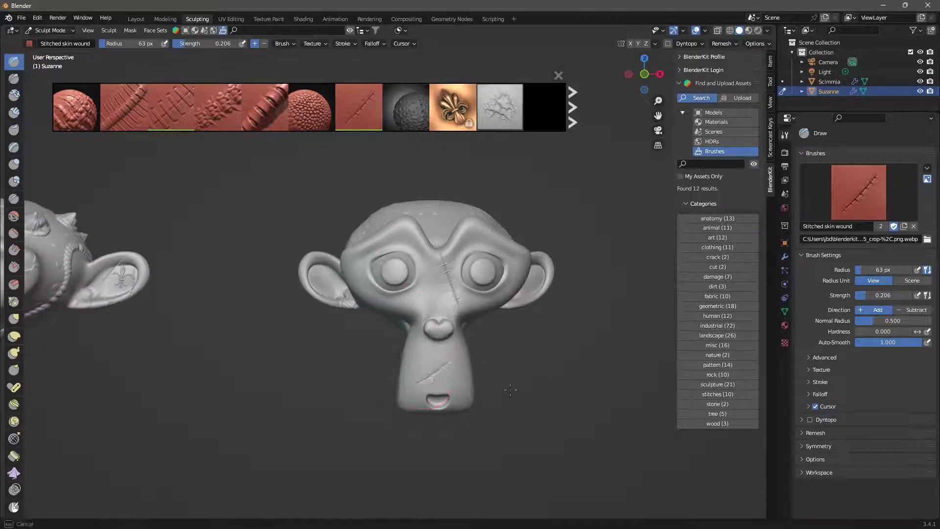
Add stitched wound marks over the top of the head and down the face
{"action": "middle_click_drag", "start_coordinate": [510, 389], "coordinate": [481, 395]}
{"action": "middle_click_drag", "start_coordinate": [472, 267], "coordinate": [507, 318]}
{"action": "mouse_move", "coordinate": [501, 275]}
{"action": "left_mouse_down"}
{"action": "mouse_move", "coordinate": [481, 245]}
{"action": "mouse_move", "coordinate": [408, 233]}
{"action": "left_mouse_up"}
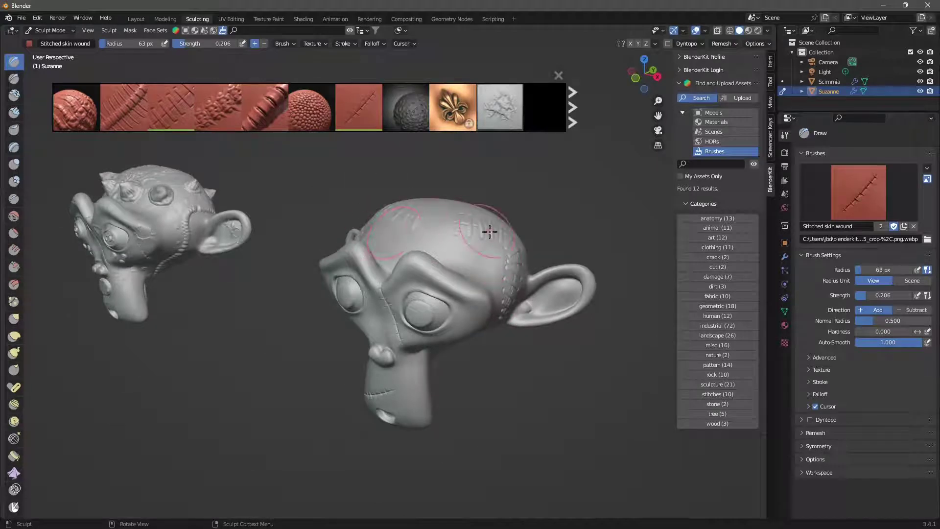
{"action": "mouse_move", "coordinate": [436, 351]}
{"action": "middle_mouse_down"}
{"action": "mouse_move", "coordinate": [396, 328]}
{"action": "mouse_move", "coordinate": [412, 307]}
{"action": "middle_mouse_up"}
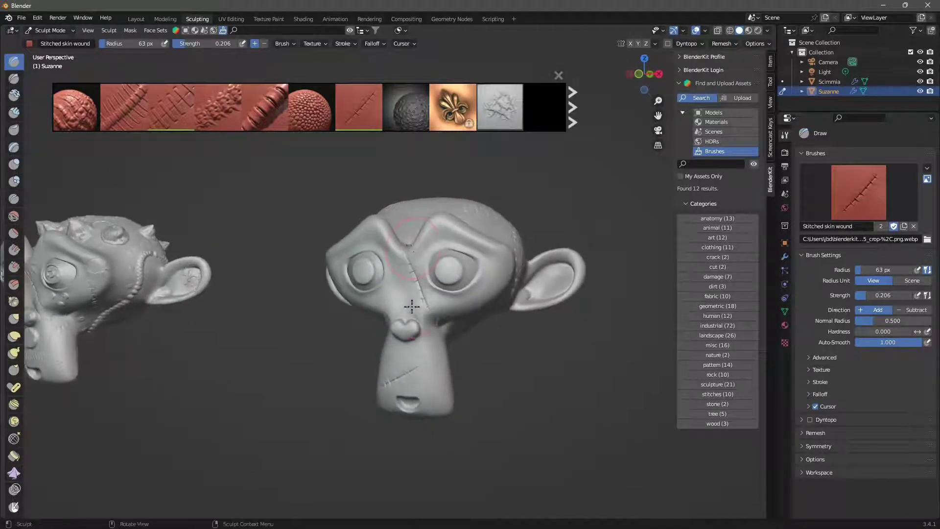
{"action": "mouse_move", "coordinate": [402, 276]}
{"action": "left_mouse_down"}
{"action": "mouse_move", "coordinate": [496, 282]}
{"action": "mouse_move", "coordinate": [499, 303]}
{"action": "mouse_move", "coordinate": [500, 281]}
{"action": "mouse_move", "coordinate": [495, 311]}
{"action": "left_mouse_up"}
{"action": "mouse_move", "coordinate": [419, 274]}
{"action": "middle_mouse_down"}
{"action": "mouse_move", "coordinate": [429, 291]}
{"action": "mouse_move", "coordinate": [445, 289]}
{"action": "mouse_move", "coordinate": [431, 296]}
{"action": "middle_mouse_up"}
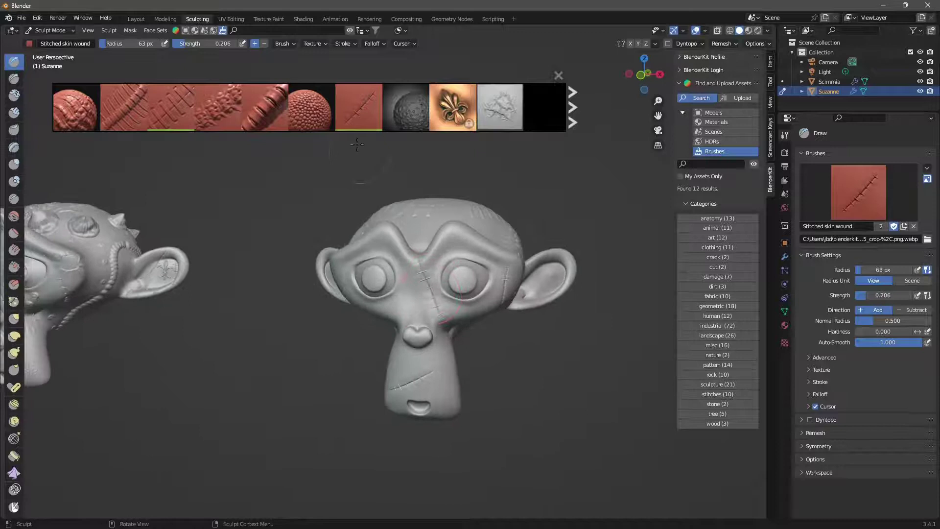
Switch the stitched wound brush's stroke method from Anchored to Drag Dot
{"action": "left_click", "coordinate": [349, 46]}
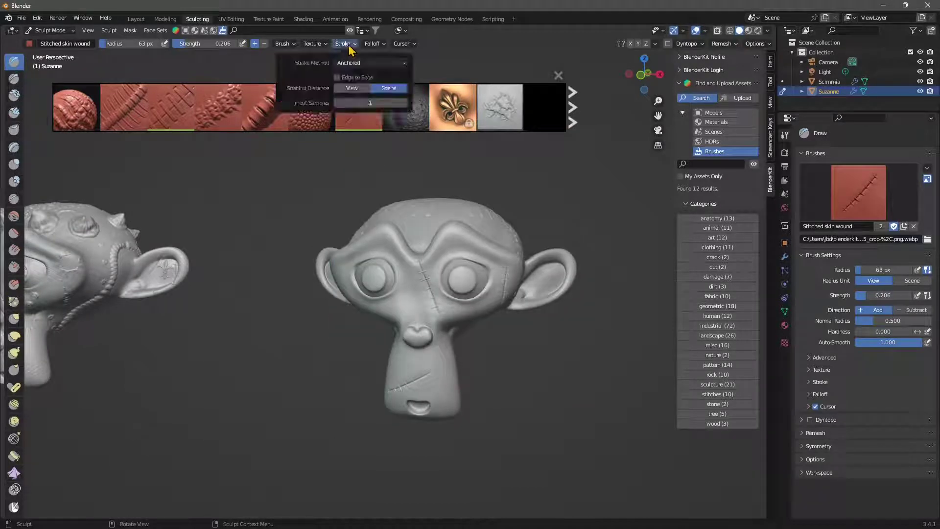
{"action": "left_click", "coordinate": [348, 63]}
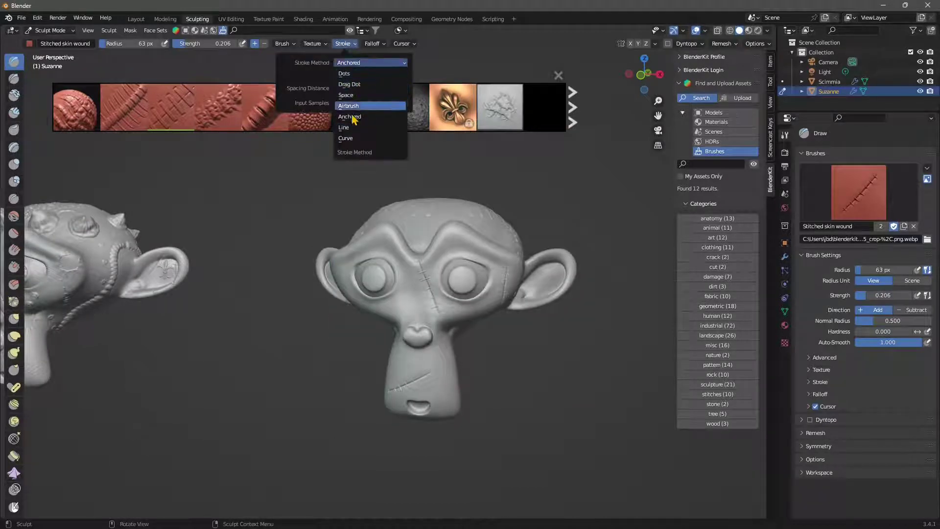
{"action": "left_click", "coordinate": [350, 84]}
{"action": "left_click", "coordinate": [345, 66]}
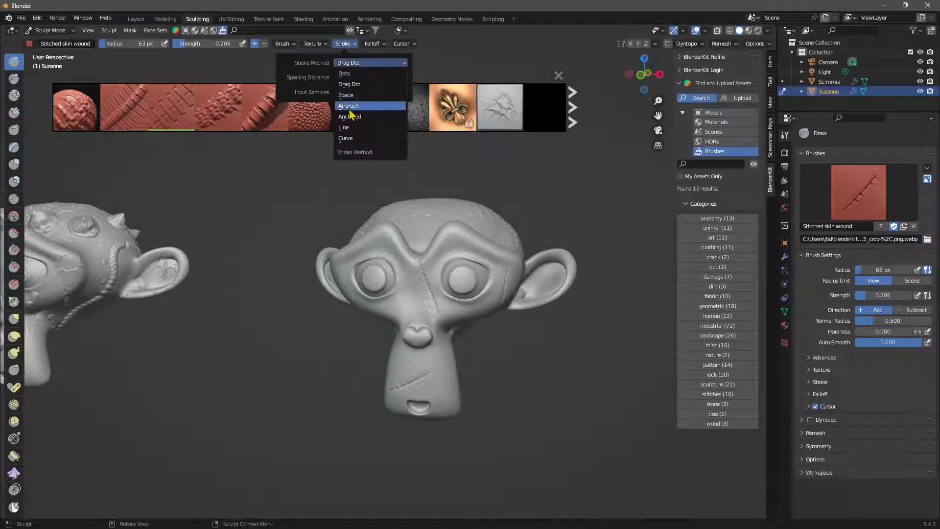
{"action": "middle_click_drag", "start_coordinate": [431, 230], "coordinate": [451, 235]}
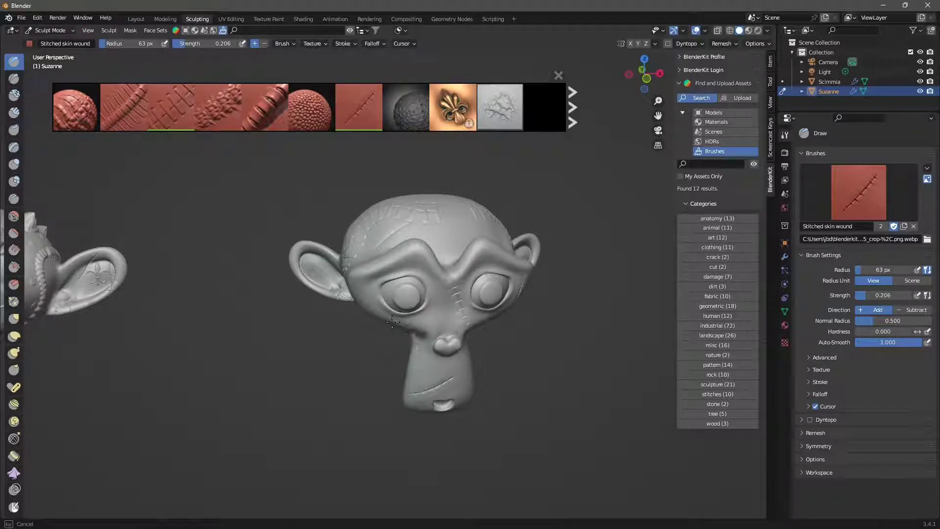
Drag a stitched wound scar down Suzanne's cheek beside her eye
{"action": "mouse_move", "coordinate": [377, 312]}
{"action": "left_mouse_down"}
{"action": "mouse_move", "coordinate": [358, 294]}
{"action": "mouse_move", "coordinate": [363, 302]}
{"action": "left_mouse_up"}
{"action": "middle_click_drag", "start_coordinate": [362, 301], "coordinate": [407, 298]}
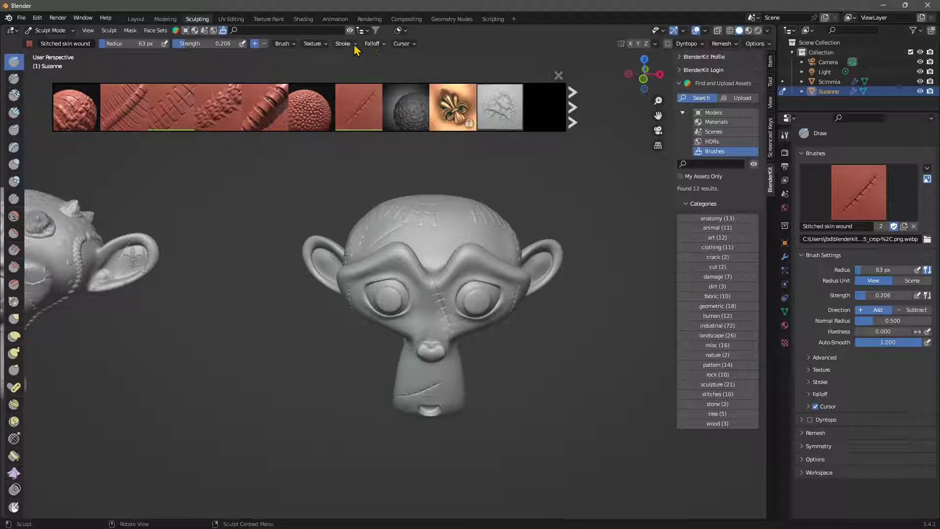
{"action": "middle_click_drag", "start_coordinate": [361, 205], "coordinate": [367, 414]}
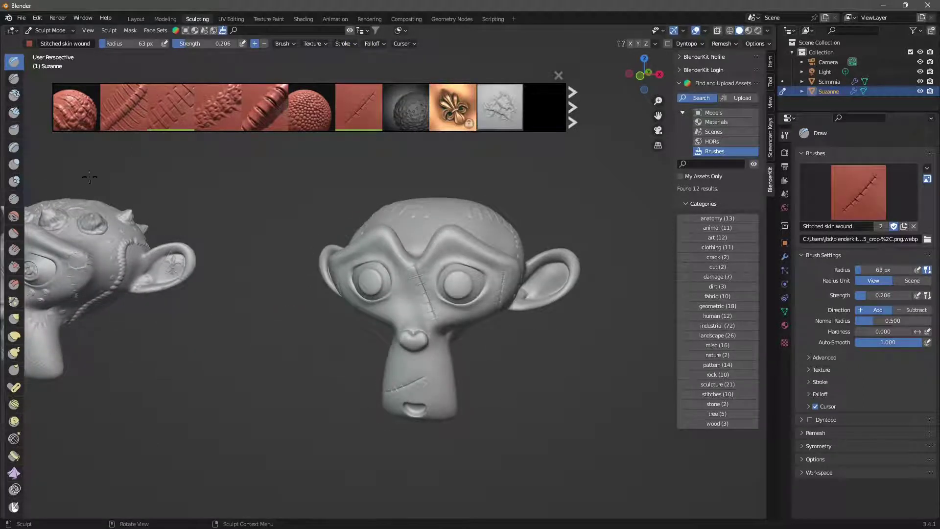
{"action": "mouse_move", "coordinate": [463, 326]}
{"action": "middle_mouse_down"}
{"action": "mouse_move", "coordinate": [446, 327]}
{"action": "mouse_move", "coordinate": [489, 311]}
{"action": "middle_mouse_up"}
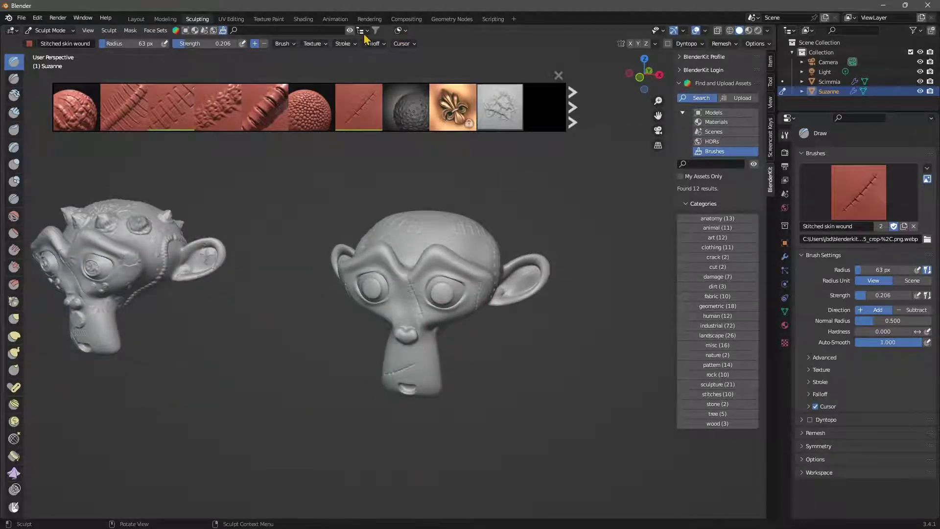
Select the Horn 3D Brush placer and sprout a horn on Suzanne's forehead
{"action": "left_click", "coordinate": [363, 31]}
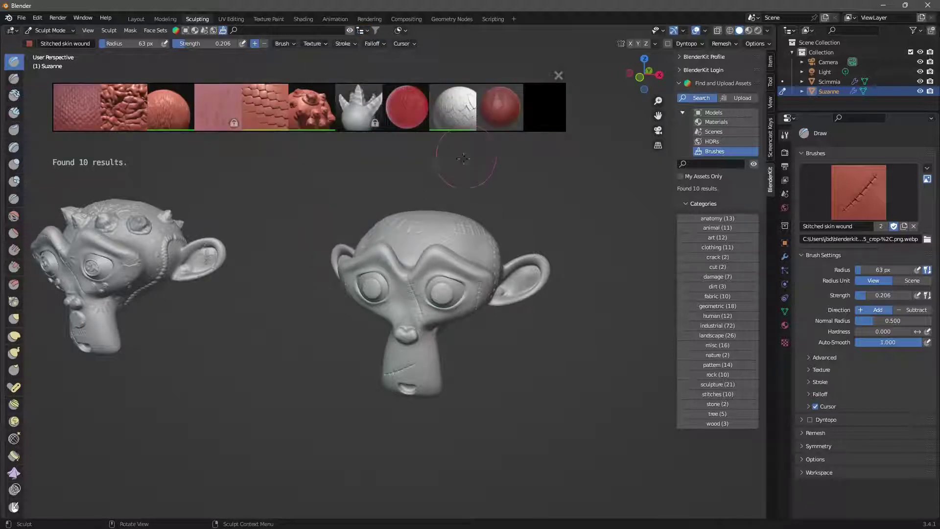
{"action": "left_click", "coordinate": [309, 116]}
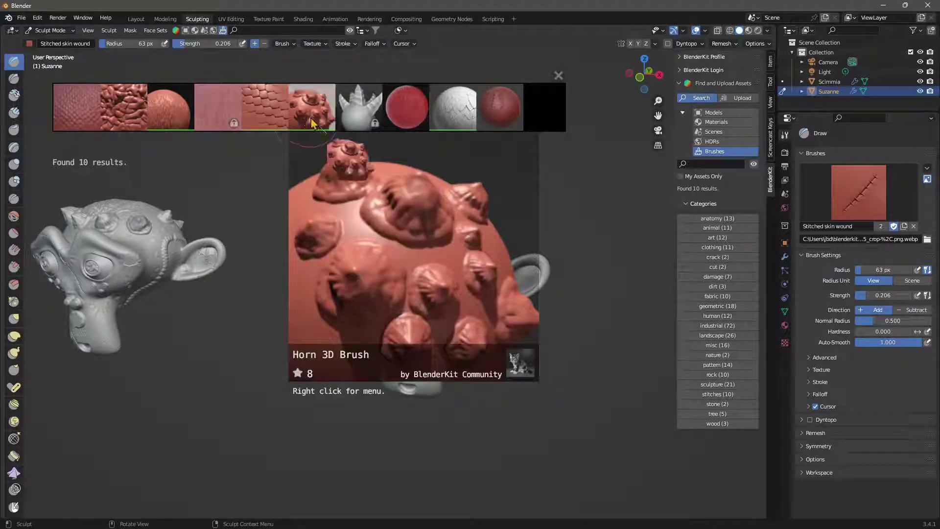
{"action": "middle_click_drag", "start_coordinate": [434, 254], "coordinate": [431, 265]}
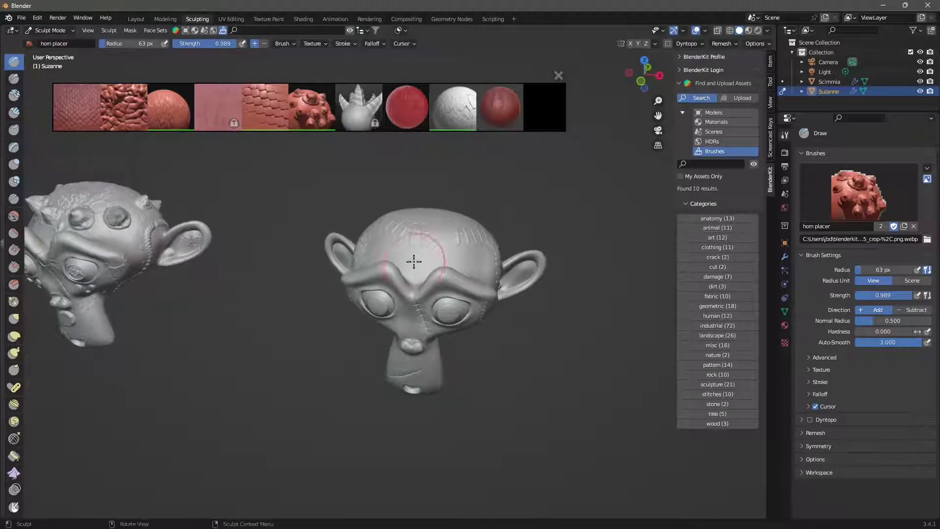
{"action": "mouse_move", "coordinate": [413, 256]}
{"action": "left_mouse_down"}
{"action": "mouse_move", "coordinate": [426, 227]}
{"action": "mouse_move", "coordinate": [422, 245]}
{"action": "left_mouse_up"}
{"action": "mouse_move", "coordinate": [422, 245]}
{"action": "middle_mouse_down"}
{"action": "mouse_move", "coordinate": [414, 309]}
{"action": "mouse_move", "coordinate": [361, 263]}
{"action": "middle_mouse_up"}
Add a small horn and another forehead horn along the top of Suzanne's head
{"action": "mouse_move", "coordinate": [369, 237]}
{"action": "left_mouse_down"}
{"action": "mouse_move", "coordinate": [372, 250]}
{"action": "mouse_move", "coordinate": [377, 227]}
{"action": "mouse_move", "coordinate": [375, 249]}
{"action": "mouse_move", "coordinate": [425, 280]}
{"action": "mouse_move", "coordinate": [419, 260]}
{"action": "left_mouse_up"}
{"action": "left_click", "coordinate": [343, 43]}
{"action": "mouse_move", "coordinate": [419, 260]}
{"action": "middle_mouse_down"}
{"action": "mouse_move", "coordinate": [407, 273]}
{"action": "mouse_move", "coordinate": [378, 272]}
{"action": "middle_mouse_up"}
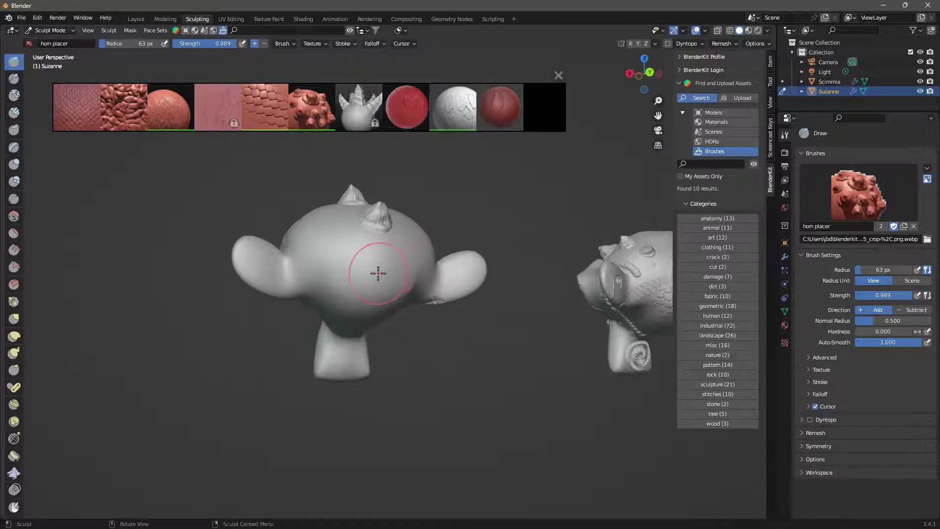
{"action": "mouse_move", "coordinate": [377, 272]}
{"action": "left_mouse_down"}
{"action": "mouse_move", "coordinate": [392, 252]}
{"action": "mouse_move", "coordinate": [396, 277]}
{"action": "left_mouse_up"}
{"action": "mouse_move", "coordinate": [363, 322]}
{"action": "middle_mouse_down"}
{"action": "mouse_move", "coordinate": [370, 294]}
{"action": "mouse_move", "coordinate": [509, 391]}
{"action": "mouse_move", "coordinate": [389, 248]}
{"action": "middle_mouse_up"}
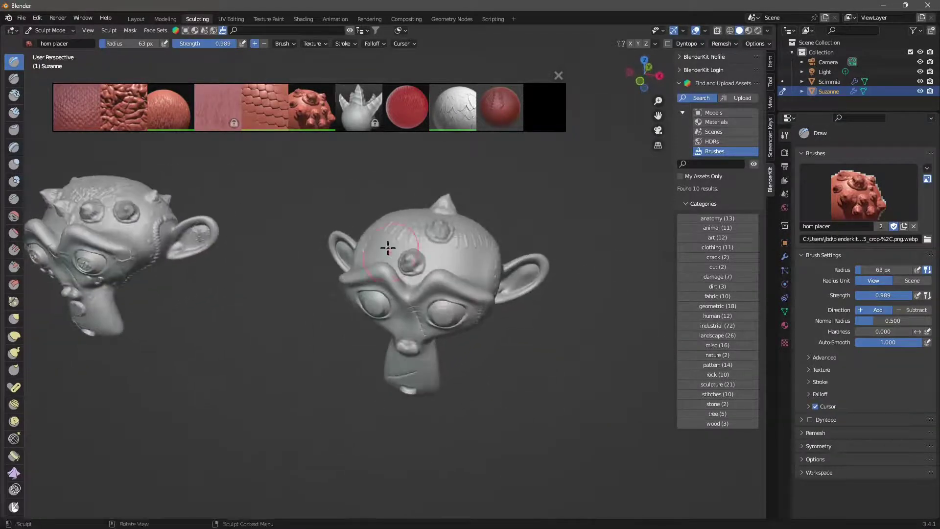
{"action": "mouse_move", "coordinate": [388, 248]}
{"action": "left_mouse_down"}
{"action": "mouse_move", "coordinate": [389, 220]}
{"action": "mouse_move", "coordinate": [413, 210]}
{"action": "left_mouse_up"}
{"action": "middle_click_drag", "start_coordinate": [468, 286], "coordinate": [442, 232]}
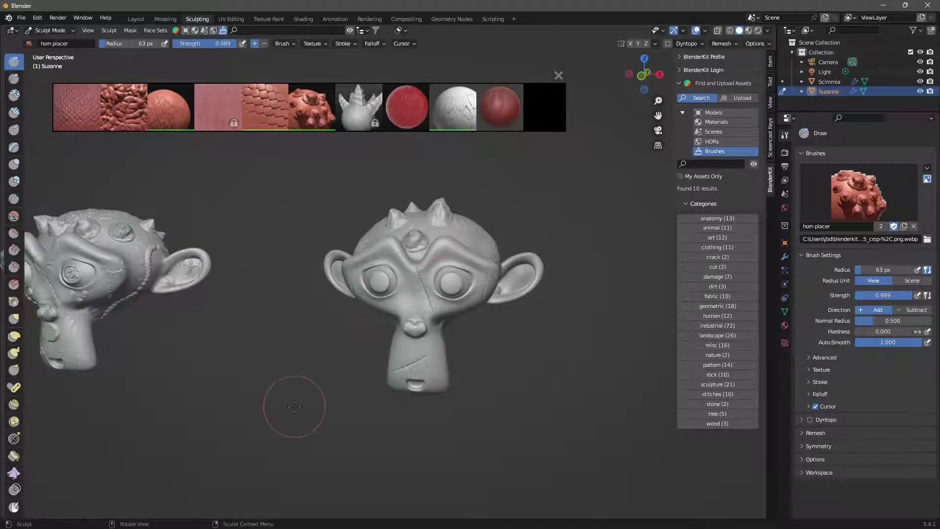
{"action": "mouse_move", "coordinate": [294, 405]}
{"action": "middle_mouse_down"}
{"action": "mouse_move", "coordinate": [190, 307]}
{"action": "mouse_move", "coordinate": [201, 299]}
{"action": "middle_mouse_up"}
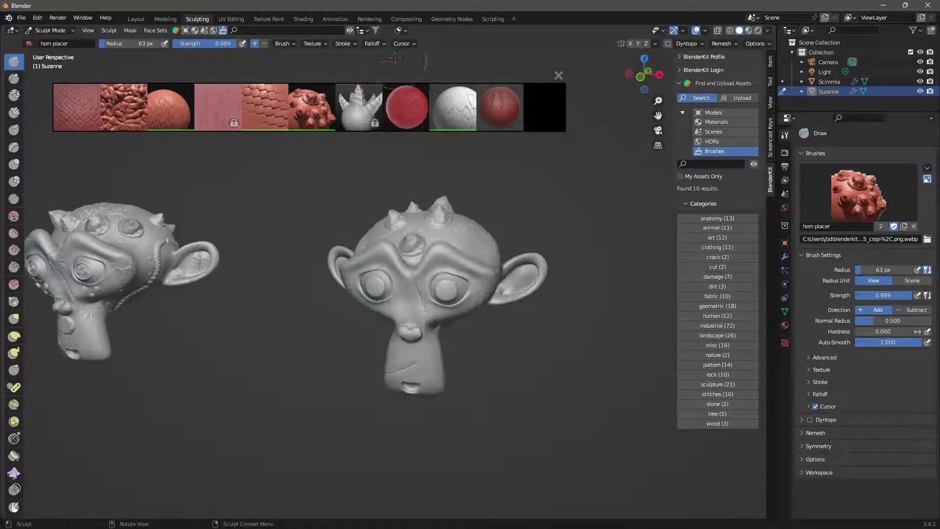
Download the Zipper brush from the clothing category
{"action": "left_click", "coordinate": [373, 34]}
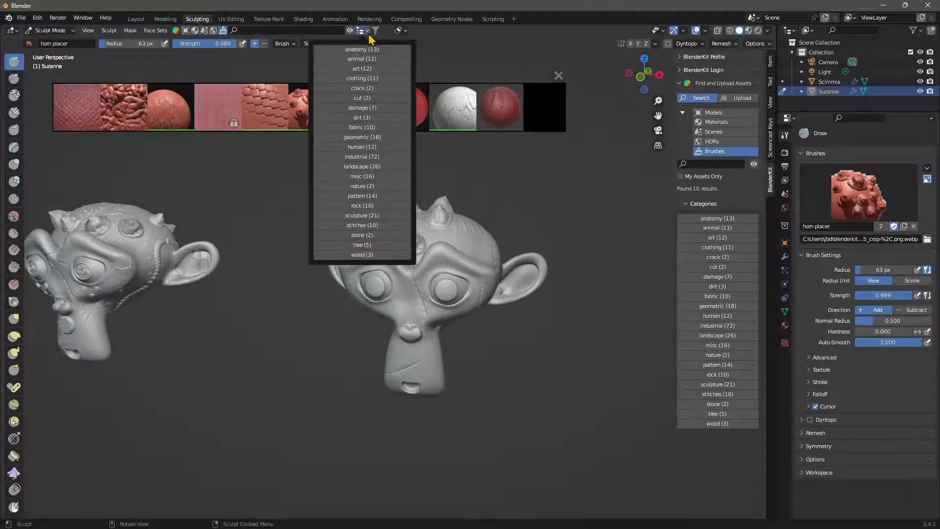
{"action": "left_click", "coordinate": [351, 81]}
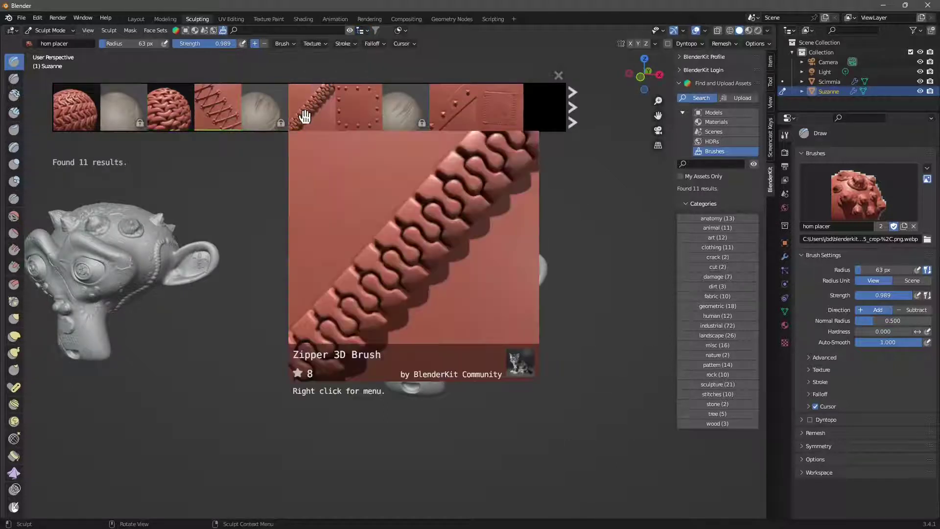
{"action": "left_click", "coordinate": [305, 119]}
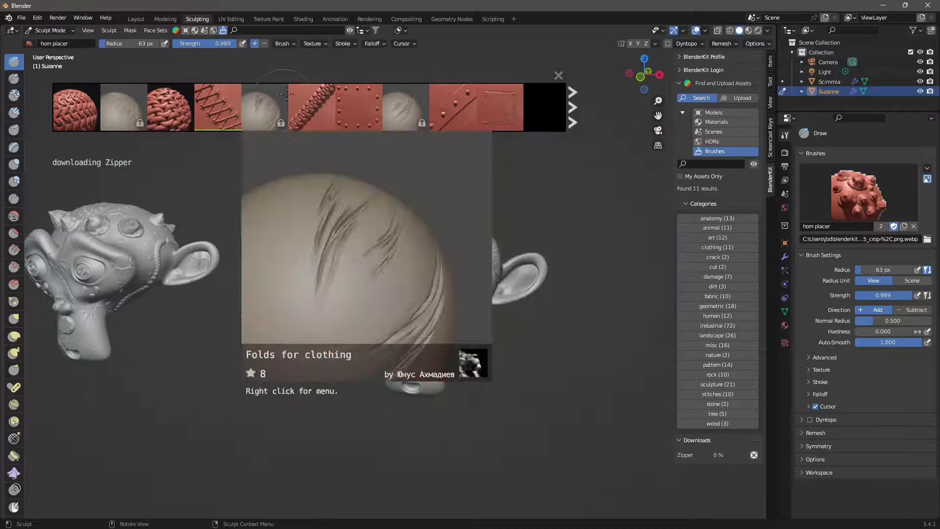
Make Techno Eyelet Brush - 01 from the geometric category the active brush at 0.400 strength
{"action": "left_click", "coordinate": [375, 32]}
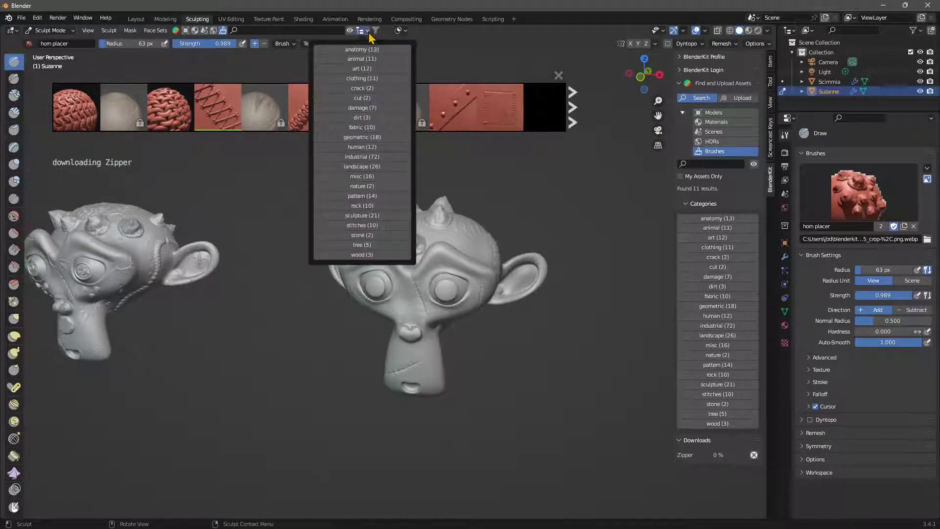
{"action": "left_click", "coordinate": [372, 138]}
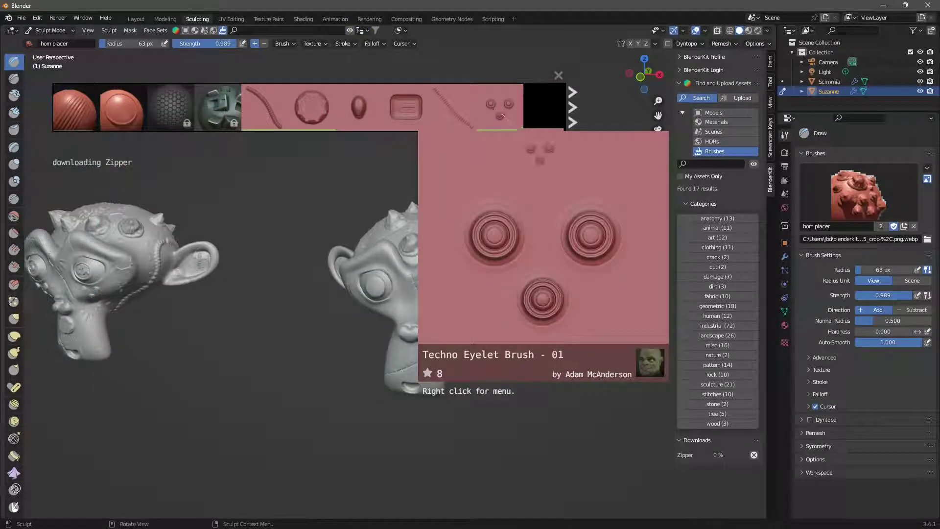
{"action": "left_click_drag", "start_coordinate": [408, 288], "coordinate": [408, 289]}
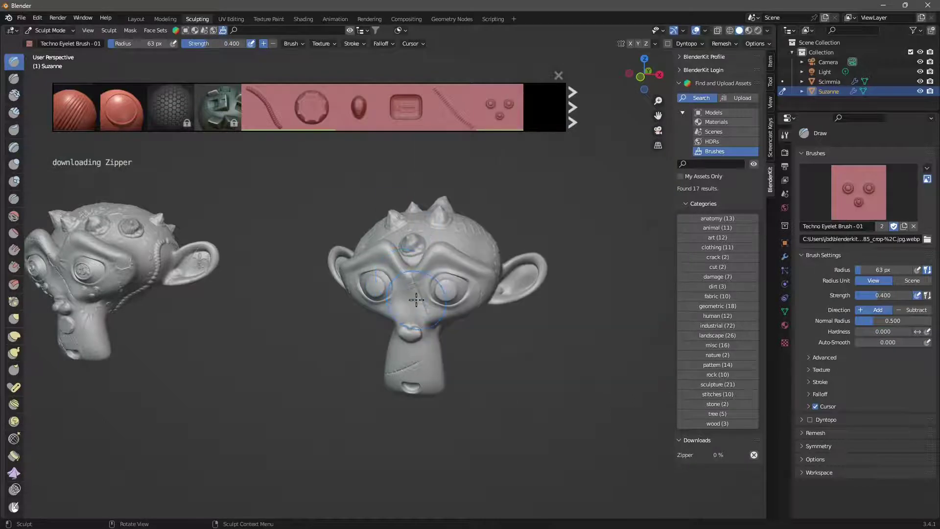
Stamp a row of eyelets across Suzanne's forehead and one on her chin
{"action": "mouse_move", "coordinate": [478, 256]}
{"action": "left_mouse_down"}
{"action": "mouse_move", "coordinate": [472, 246]}
{"action": "mouse_move", "coordinate": [487, 255]}
{"action": "left_mouse_up"}
{"action": "middle_click_drag", "start_coordinate": [487, 255], "coordinate": [357, 255]}
{"action": "left_click_drag", "start_coordinate": [357, 255], "coordinate": [451, 301]}
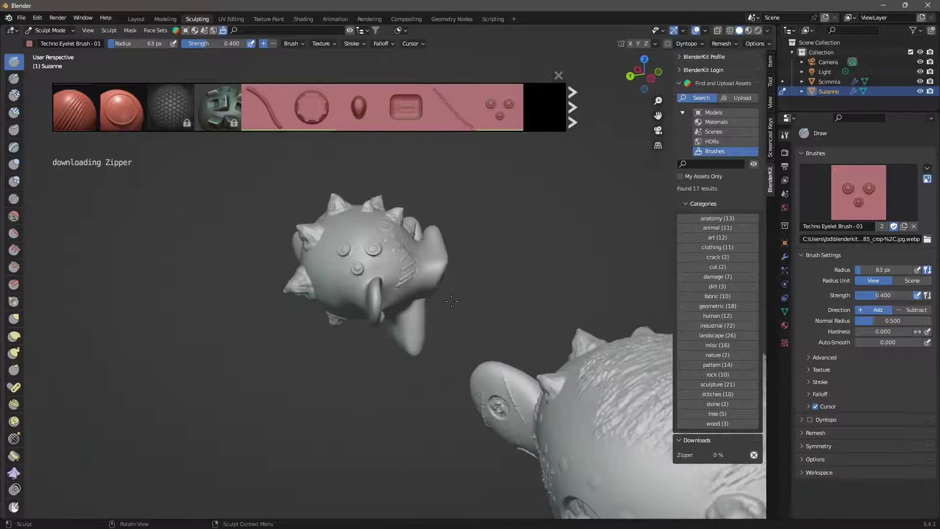
{"action": "middle_click_drag", "start_coordinate": [451, 301], "coordinate": [315, 272]}
{"action": "left_click_drag", "start_coordinate": [417, 325], "coordinate": [444, 343]}
{"action": "mouse_move", "coordinate": [444, 343]}
{"action": "middle_mouse_down"}
{"action": "mouse_move", "coordinate": [427, 284]}
{"action": "mouse_move", "coordinate": [373, 264]}
{"action": "mouse_move", "coordinate": [264, 250]}
{"action": "mouse_move", "coordinate": [257, 235]}
{"action": "middle_mouse_up"}
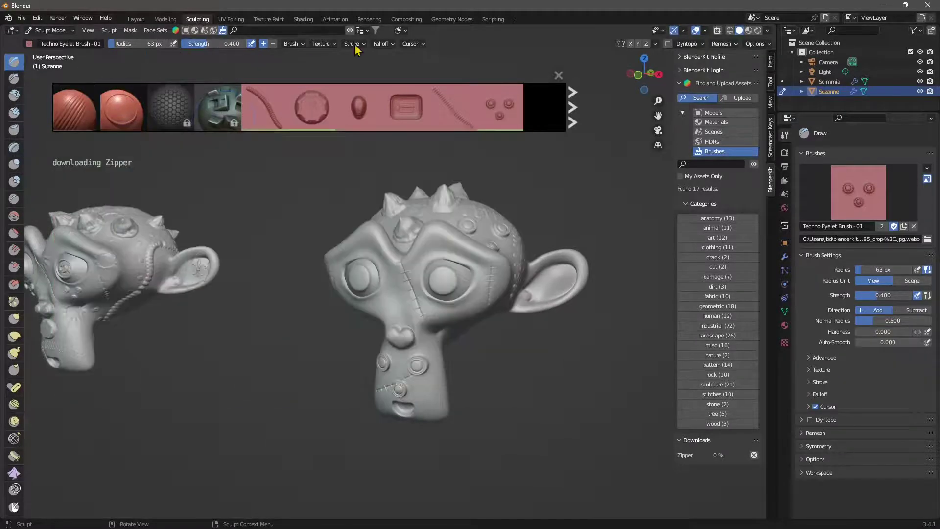
Download the Hexagonal Bolts 3D Brush from the industrial category
{"action": "left_click", "coordinate": [363, 30]}
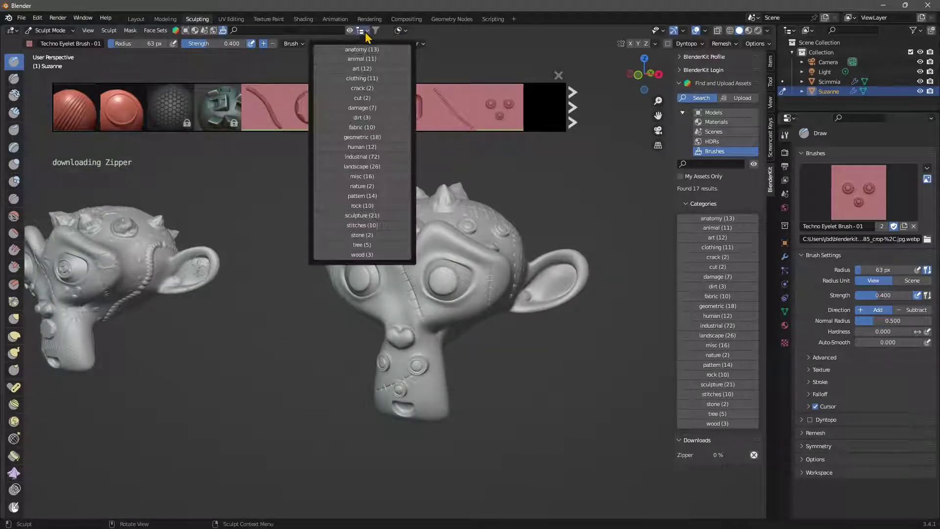
{"action": "left_click", "coordinate": [374, 158]}
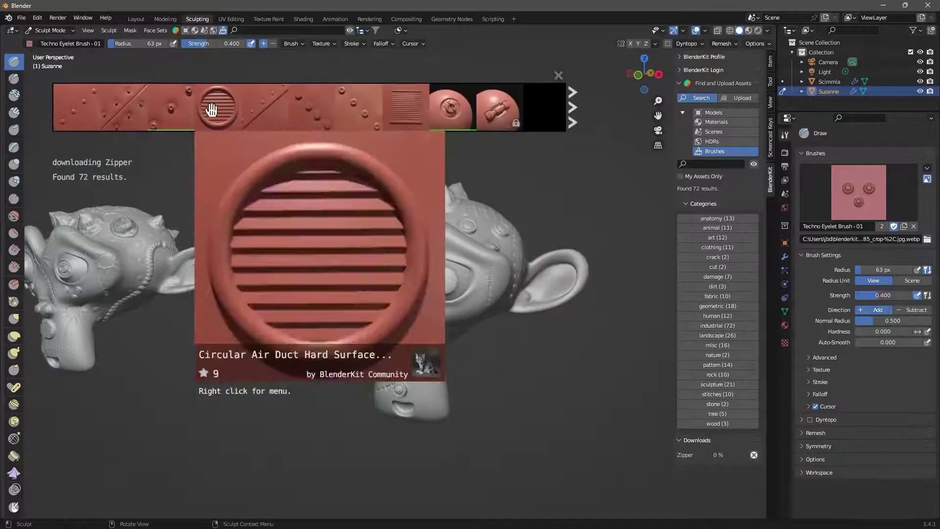
{"action": "left_click", "coordinate": [355, 118]}
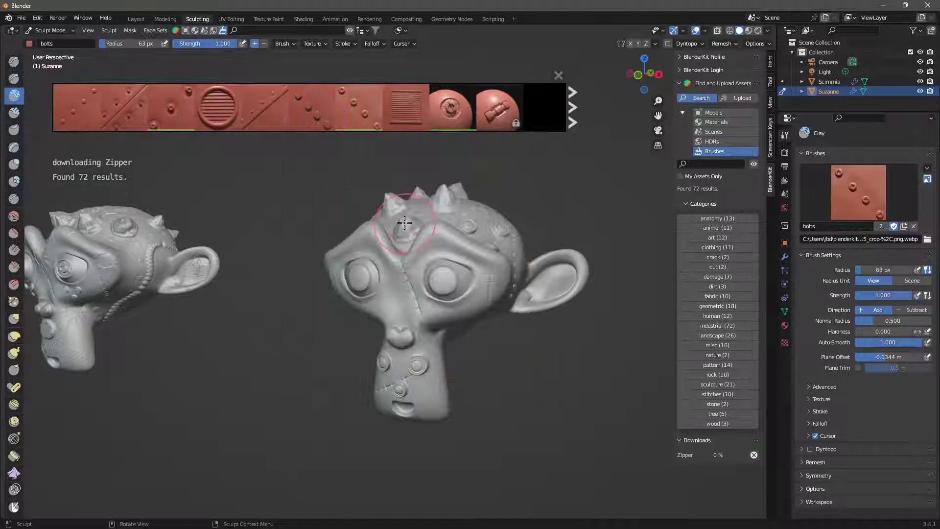
Review the bolts brush's Stroke and Cursor settings while orbiting around Suzanne
{"action": "middle_click_drag", "start_coordinate": [415, 299], "coordinate": [390, 275]}
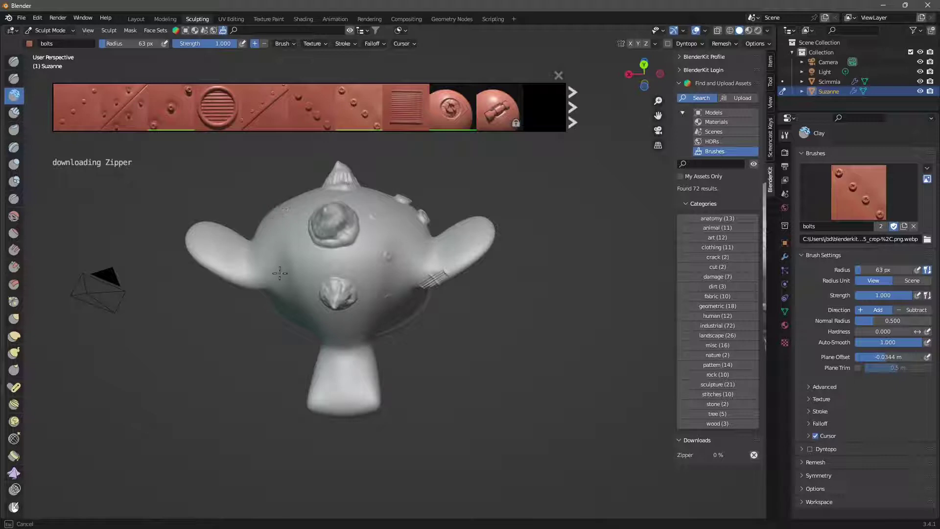
{"action": "mouse_move", "coordinate": [372, 322]}
{"action": "middle_mouse_down"}
{"action": "mouse_move", "coordinate": [396, 296]}
{"action": "mouse_move", "coordinate": [342, 244]}
{"action": "middle_mouse_up"}
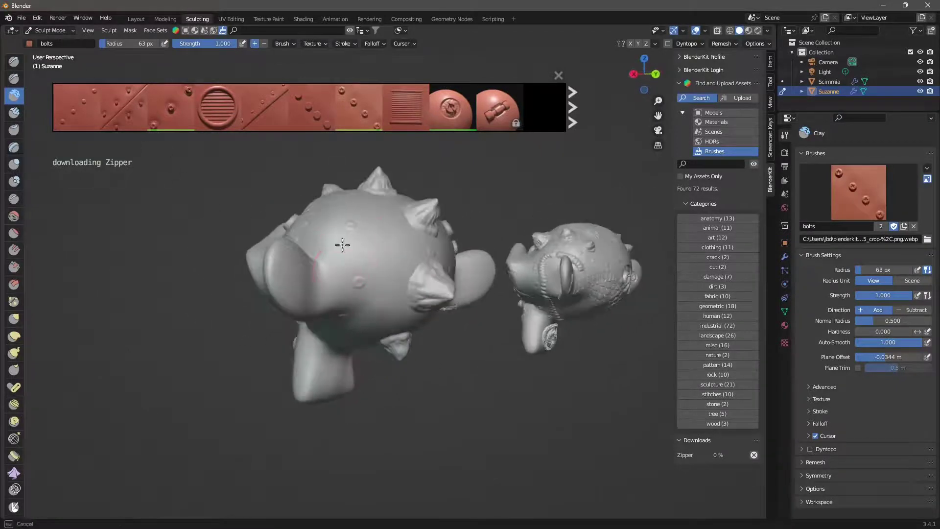
{"action": "left_click", "coordinate": [343, 44]}
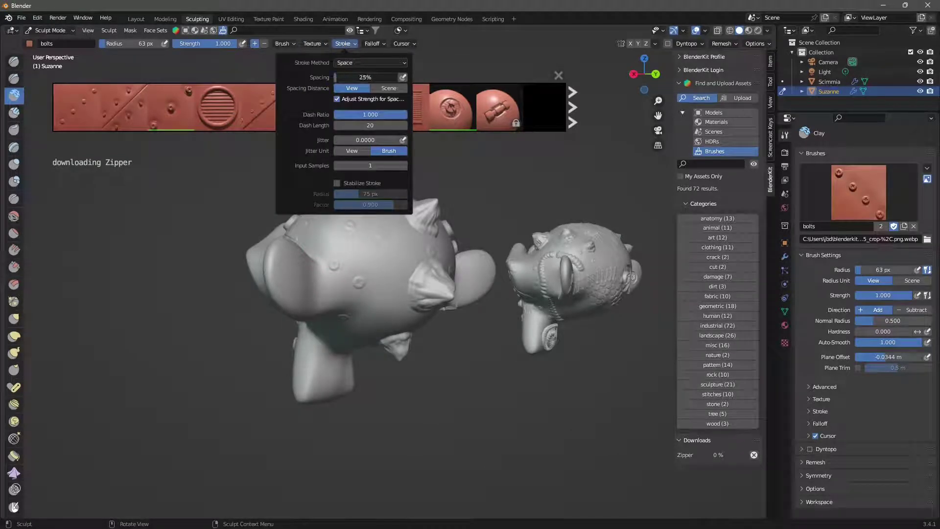
{"action": "mouse_move", "coordinate": [399, 332]}
{"action": "middle_mouse_down"}
{"action": "mouse_move", "coordinate": [397, 361]}
{"action": "mouse_move", "coordinate": [448, 316]}
{"action": "mouse_move", "coordinate": [444, 326]}
{"action": "middle_mouse_up"}
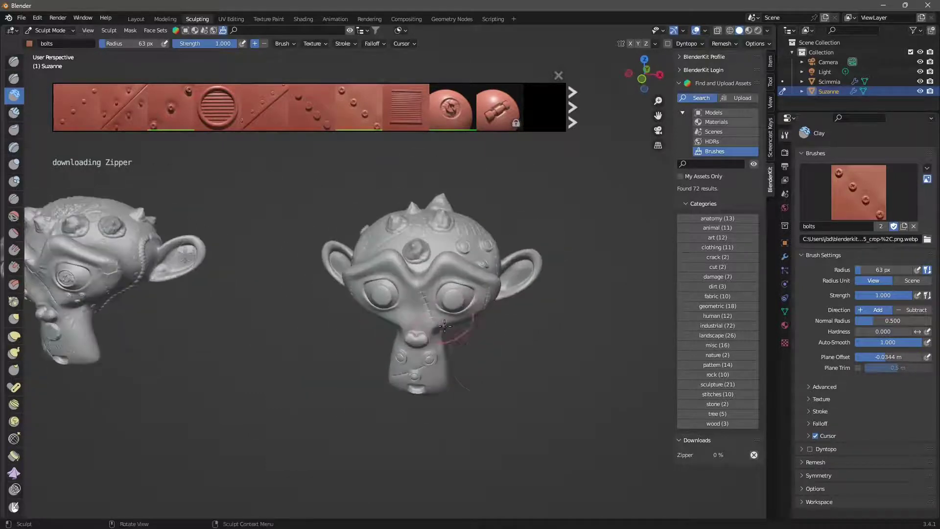
{"action": "scroll", "coordinate": [444, 326], "scroll_direction": "up", "scroll_amount": 4}
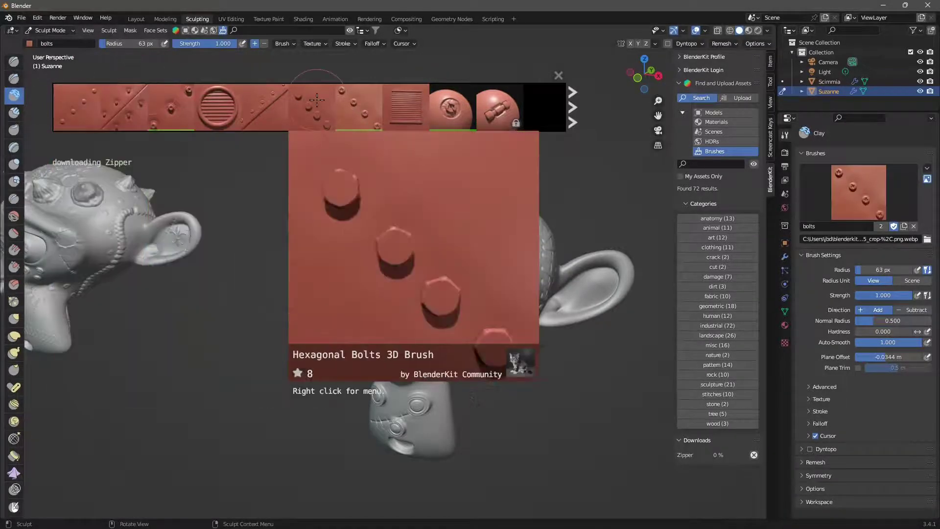
{"action": "mouse_move", "coordinate": [435, 111]}
{"action": "mouse_move", "coordinate": [199, 105]}
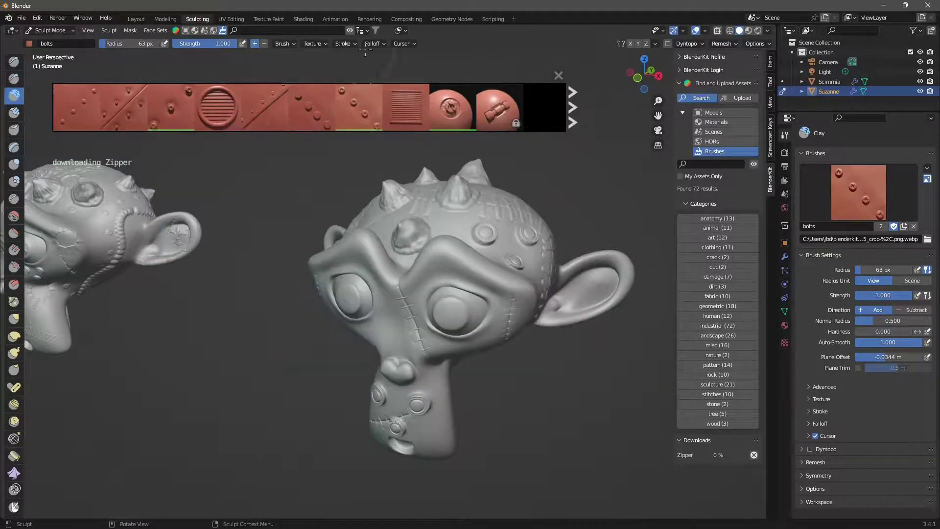
{"action": "left_click", "coordinate": [402, 44]}
Load Ornament-Brush-05 at 0.500 strength and stamp a fleur-de-lis on Suzanne's nose bridge
{"action": "left_click", "coordinate": [365, 31]}
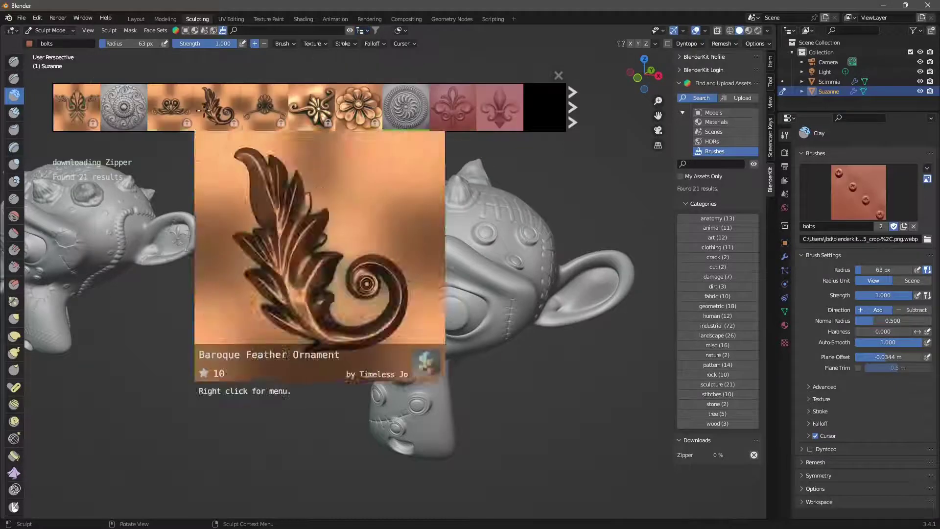
{"action": "left_click", "coordinate": [461, 116]}
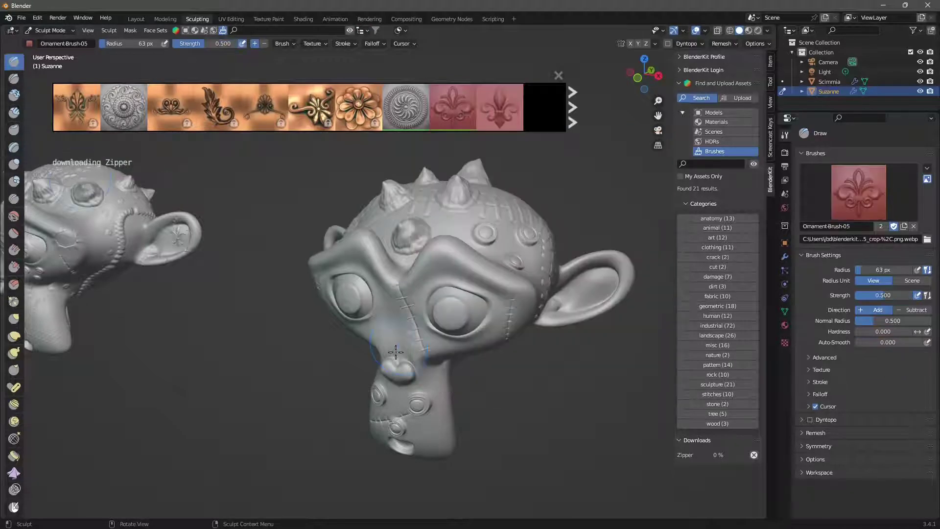
{"action": "middle_click_drag", "start_coordinate": [396, 352], "coordinate": [420, 370]}
{"action": "mouse_move", "coordinate": [420, 370]}
{"action": "left_mouse_down"}
{"action": "mouse_move", "coordinate": [412, 353]}
{"action": "mouse_move", "coordinate": [419, 347]}
{"action": "left_mouse_up"}
{"action": "scroll", "coordinate": [476, 330], "scroll_direction": "down", "scroll_amount": 3}
{"action": "middle_click_drag", "start_coordinate": [196, 364], "coordinate": [336, 235]}
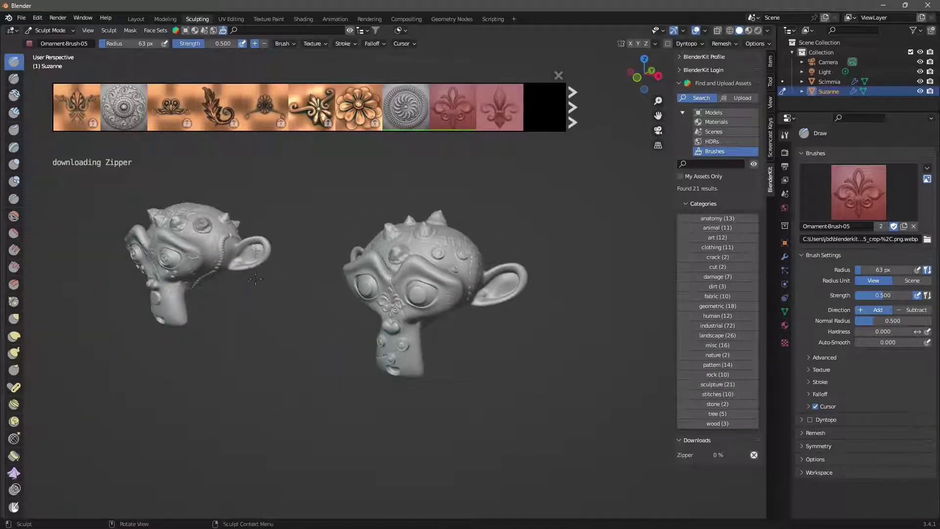
{"action": "middle_click_drag", "start_coordinate": [296, 294], "coordinate": [353, 147]}
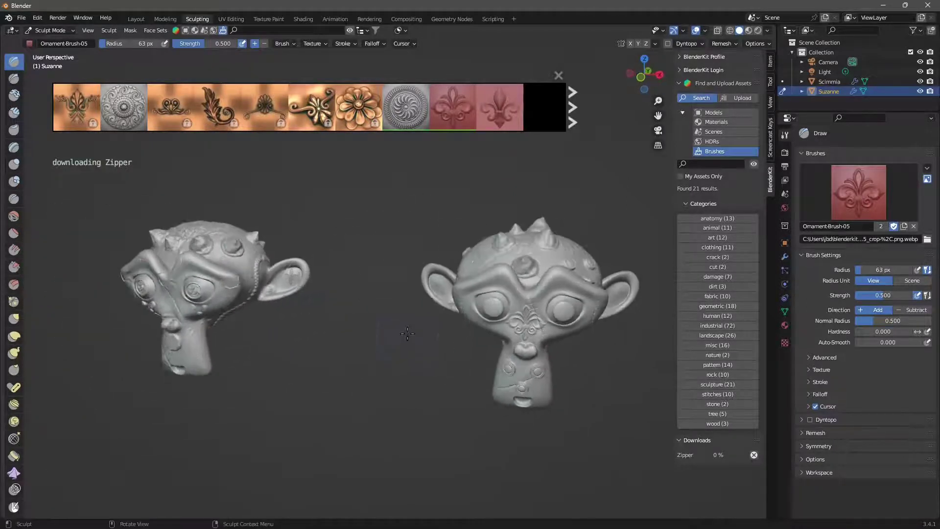
Search BlenderKit brushes for 'decoration' to list 31 results in the asset strip
{"action": "mouse_move", "coordinate": [369, 84]}
{"action": "left_click", "coordinate": [361, 29]}
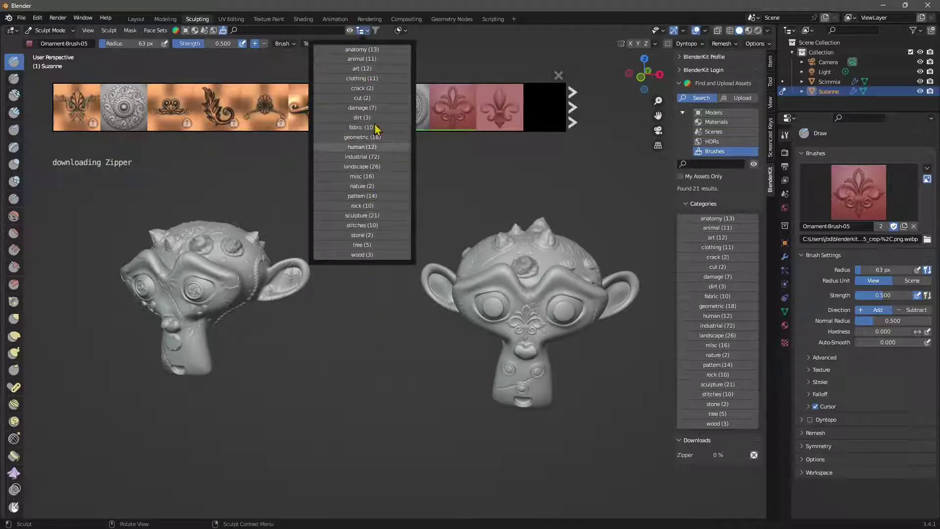
{"action": "left_click", "coordinate": [310, 36]}
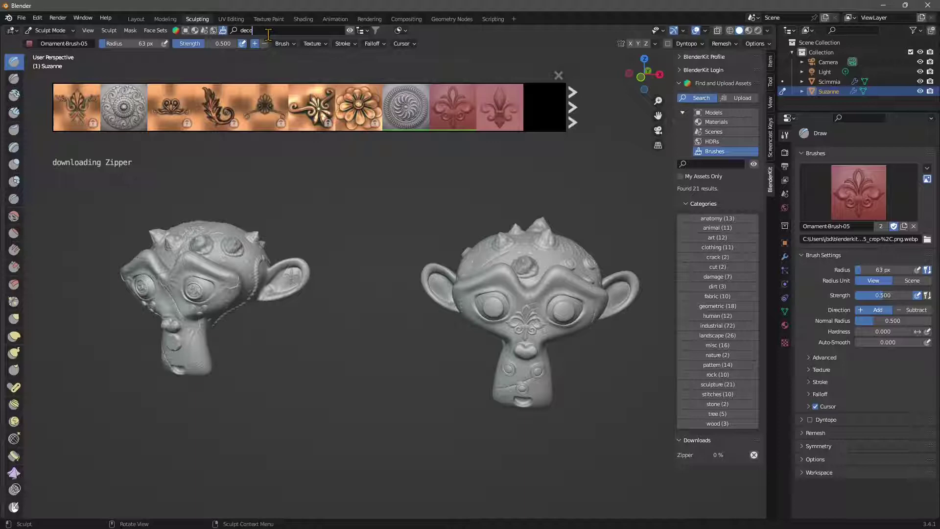
{"action": "key", "text": "Return"}
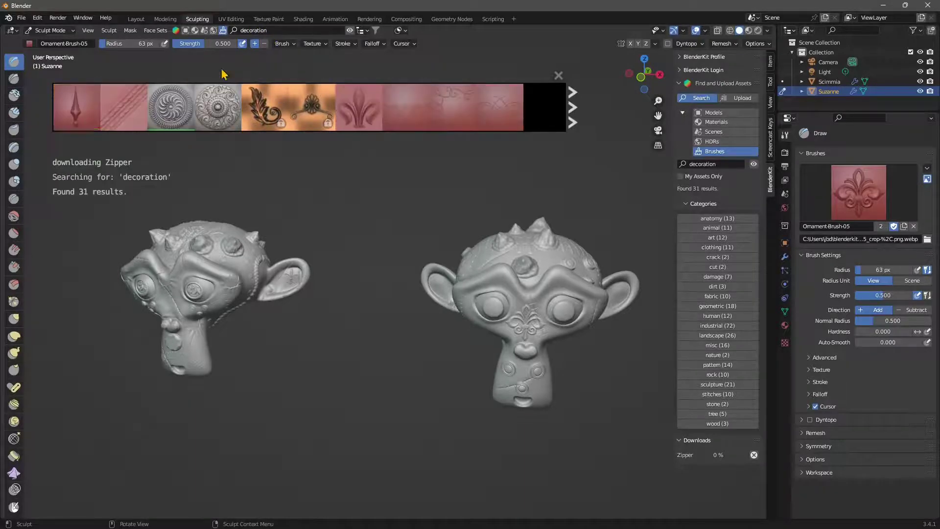
{"action": "mouse_move", "coordinate": [356, 101]}
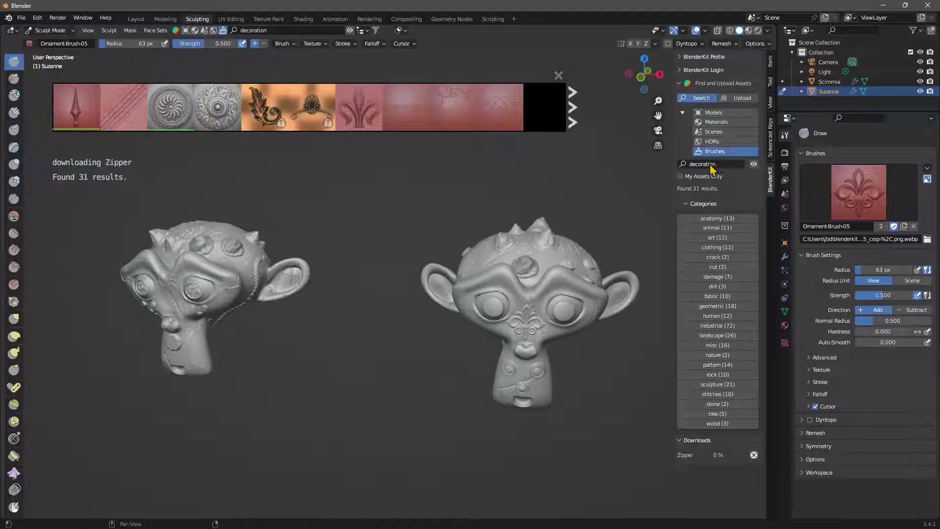
{"action": "left_click", "coordinate": [754, 165]}
{"action": "left_click", "coordinate": [754, 164]}
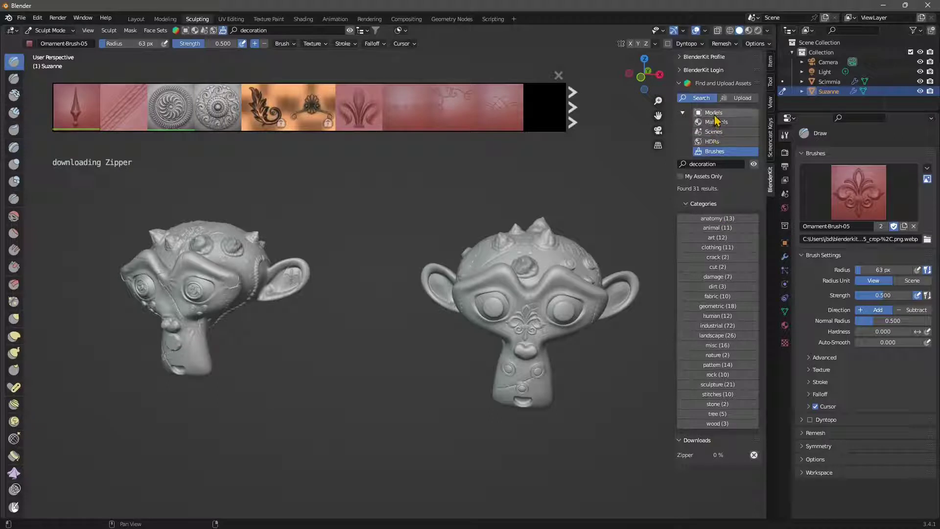
{"action": "middle_click_drag", "start_coordinate": [431, 401], "coordinate": [399, 420]}
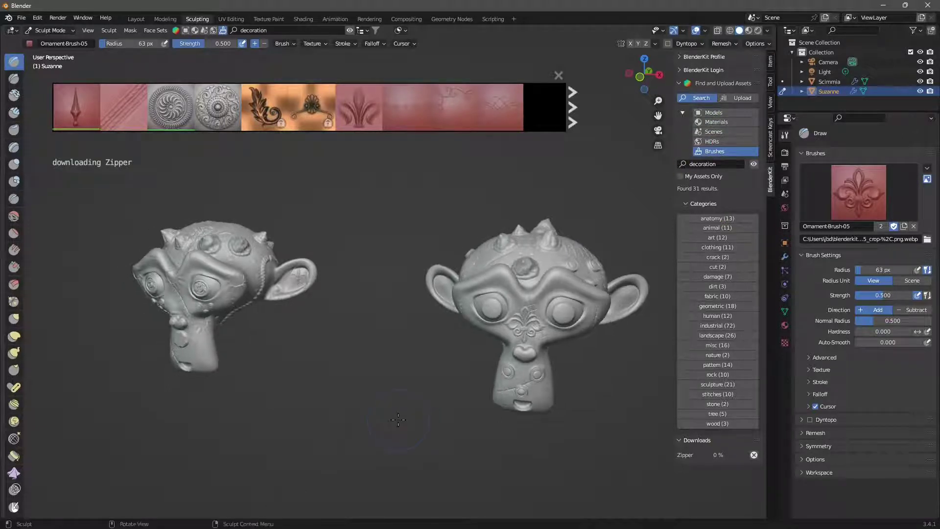